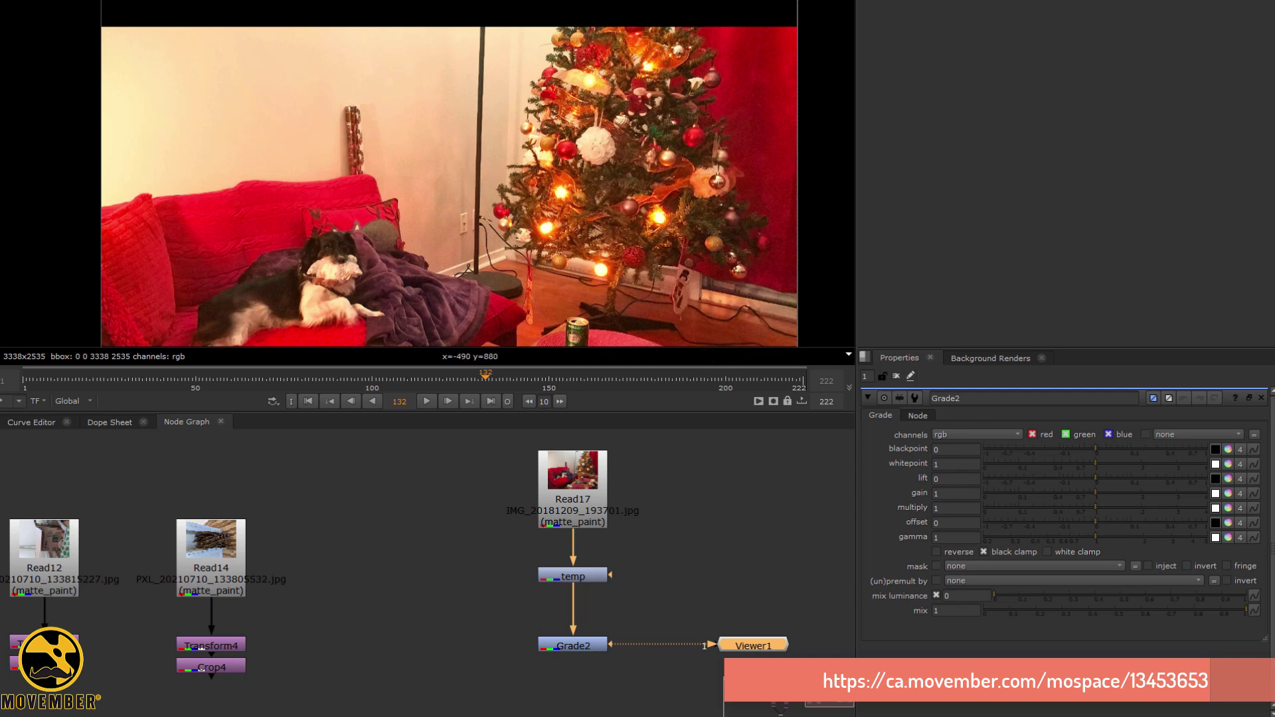
# Activate whitepoint sampling on the Grade2 node and sample the average colour of wall areas above the sofa from the graded image.
pyautogui.click(606, 646)
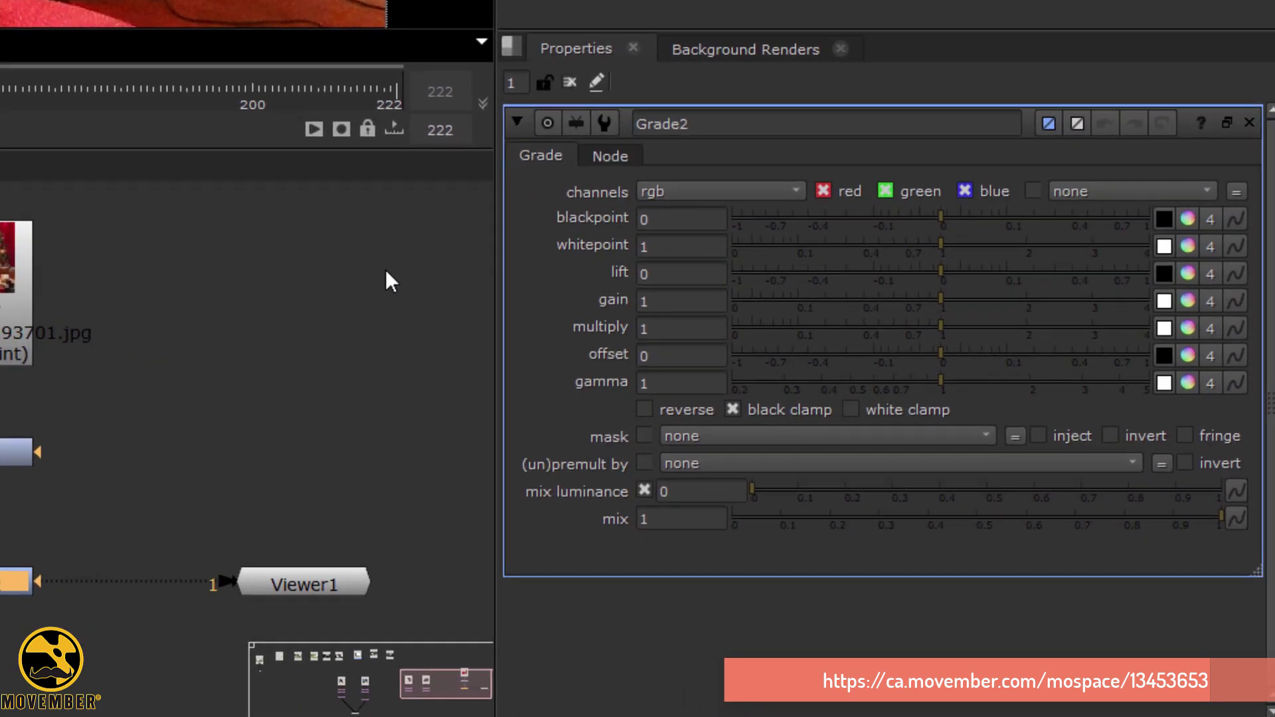
pyautogui.click(1164, 246)
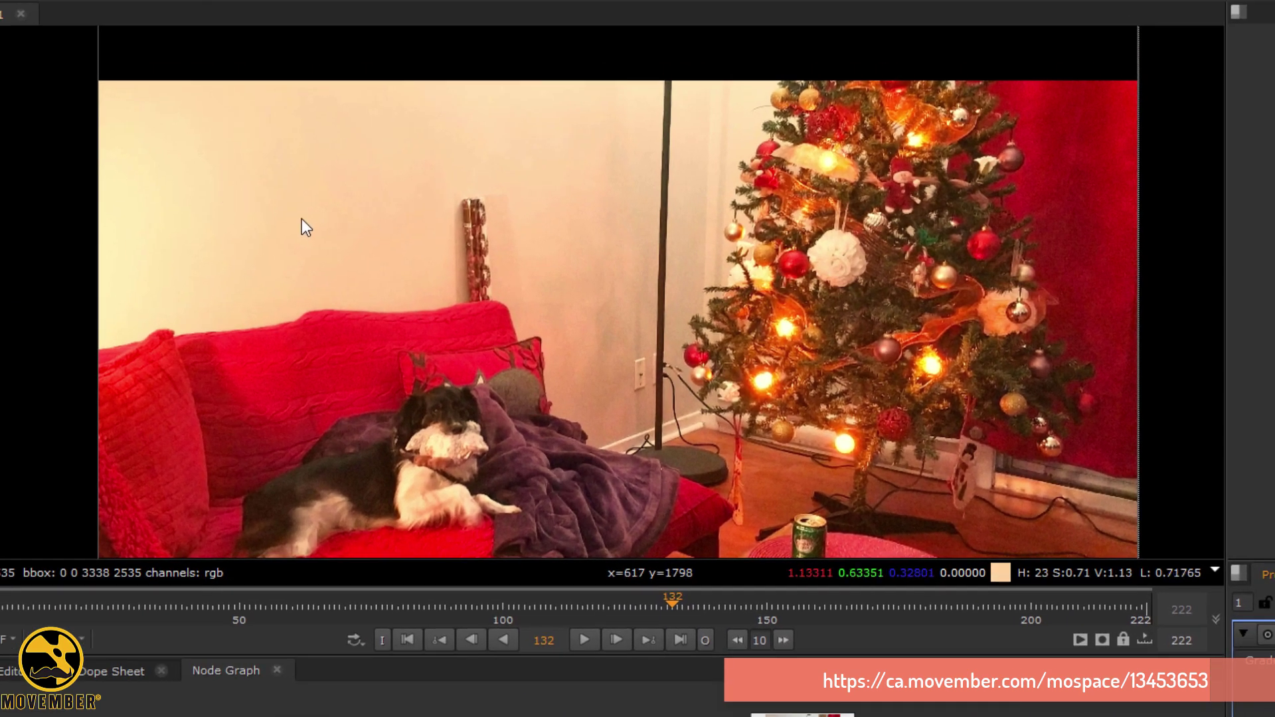
pyautogui.hotkey('ctrl', 'shift')
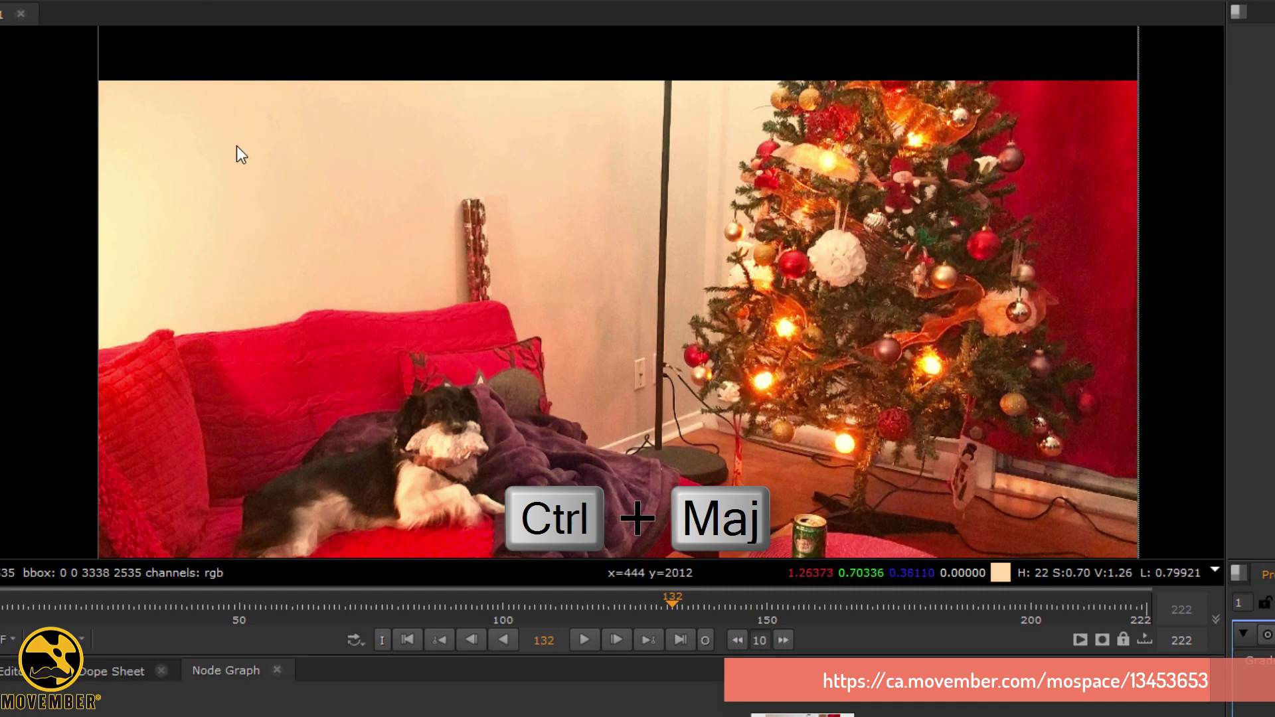
pyautogui.moveTo(226, 142)
pyautogui.keyDown('ctrl'); pyautogui.keyDown('shift'); pyautogui.mouseDown()
pyautogui.moveTo(372, 237)
pyautogui.moveTo(358, 261)
pyautogui.moveTo(392, 265)
pyautogui.mouseUp(); pyautogui.keyUp('shift'); pyautogui.keyUp('ctrl')
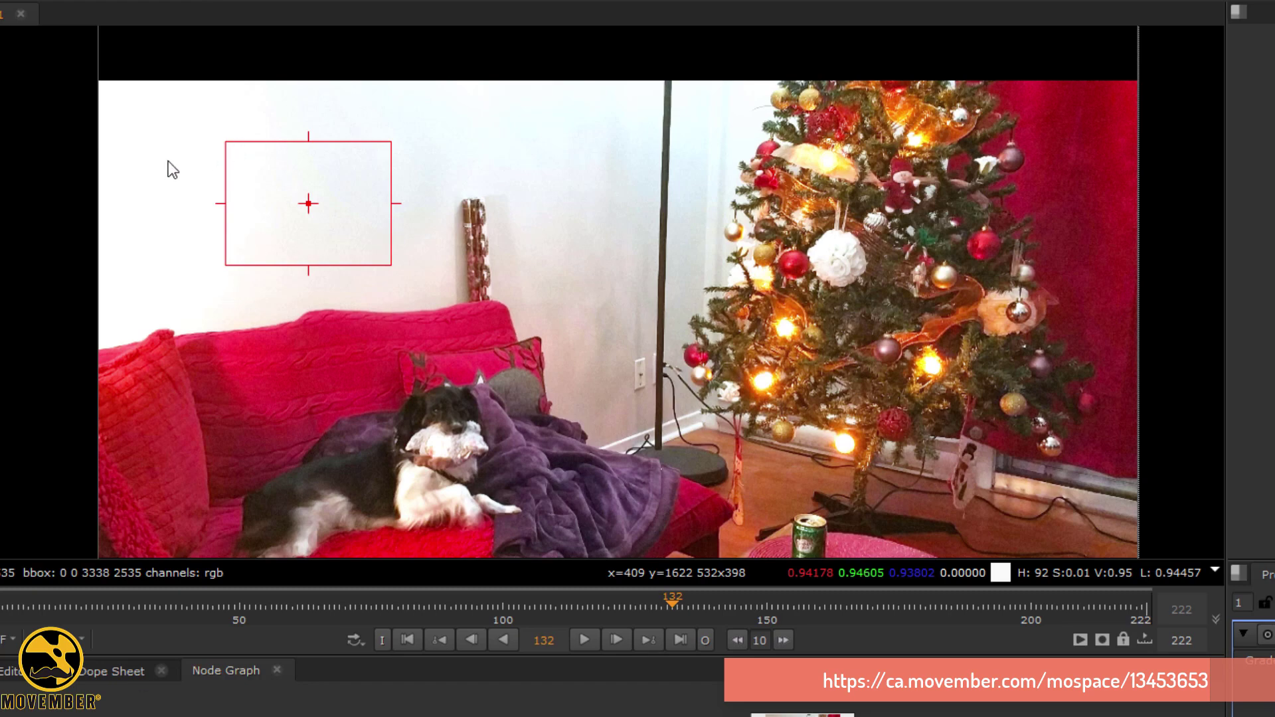
pyautogui.keyDown('ctrl'); pyautogui.keyDown('shift'); pyautogui.moveTo(196, 154); pyautogui.dragTo(263, 194); pyautogui.keyUp('shift'); pyautogui.keyUp('ctrl')
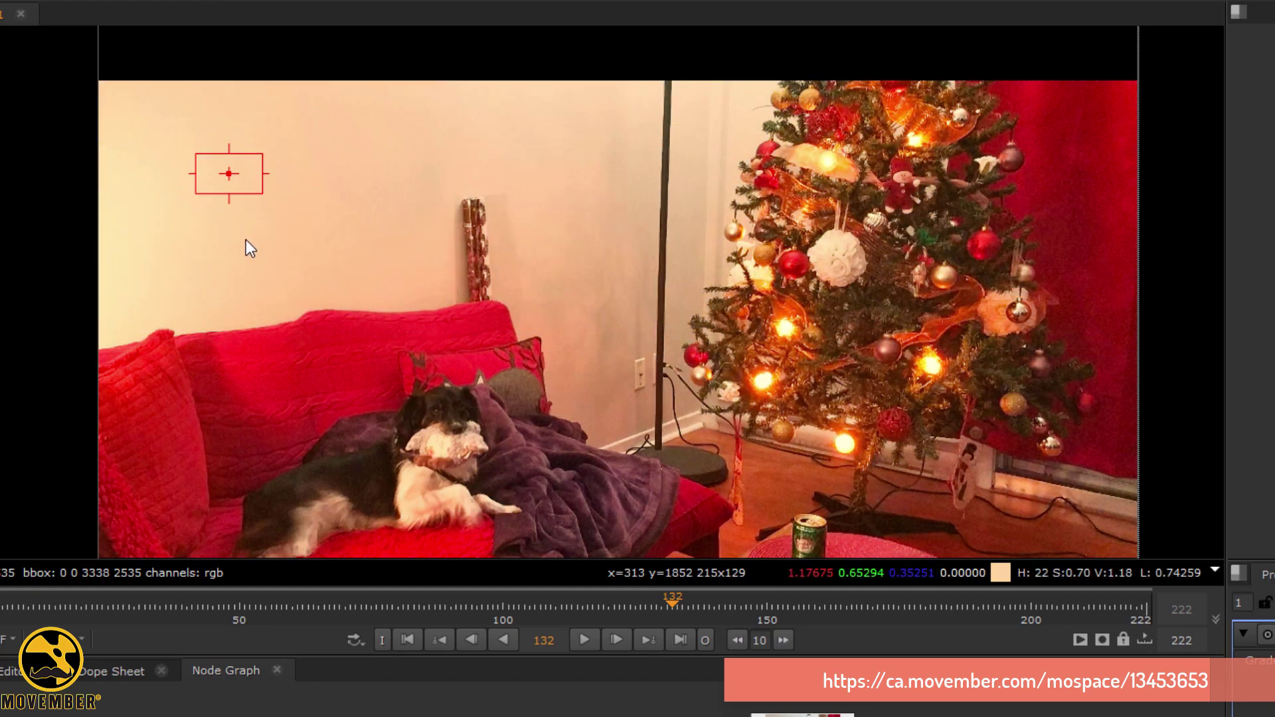
# Resample Grade2's whitepoint from the node's ungraded input, using an area of the wall above the sofa.
pyautogui.hotkey('ctrl', 'alt', 'shift')
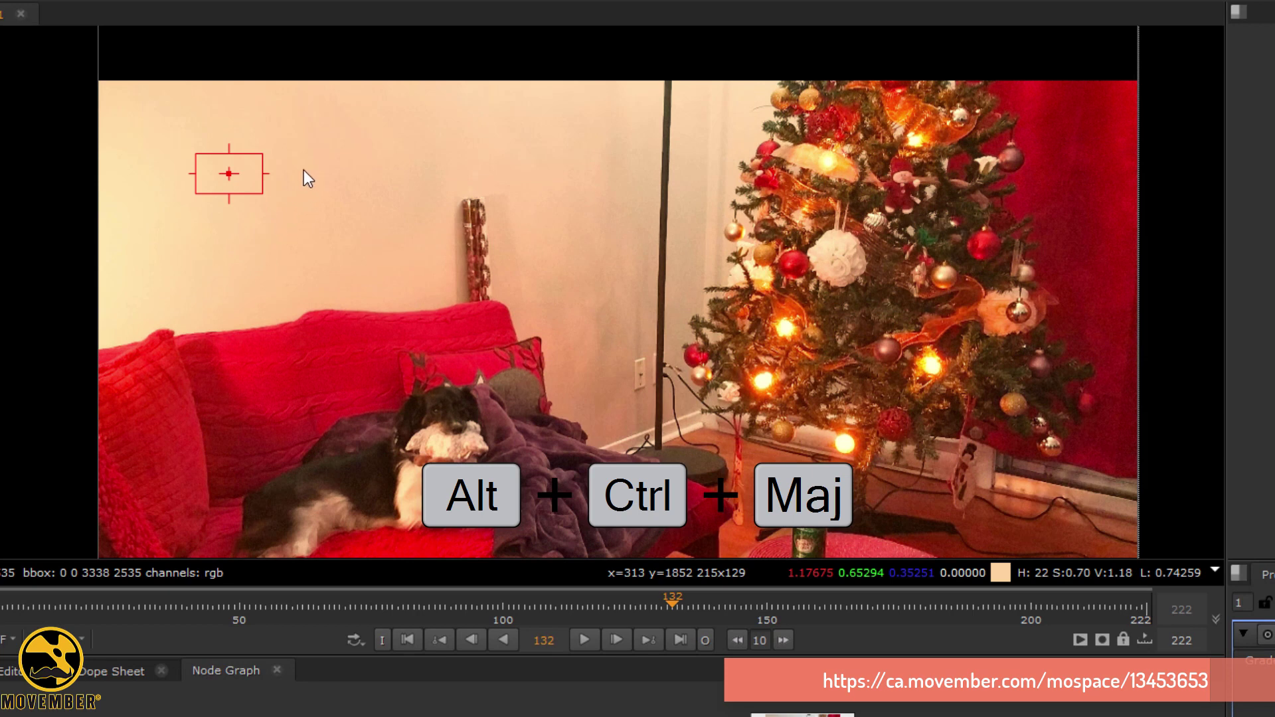
pyautogui.keyDown('ctrl'); pyautogui.keyDown('alt'); pyautogui.keyDown('shift'); pyautogui.moveTo(305, 172); pyautogui.dragTo(341, 220); pyautogui.keyUp('shift'); pyautogui.keyUp('alt'); pyautogui.keyUp('ctrl')
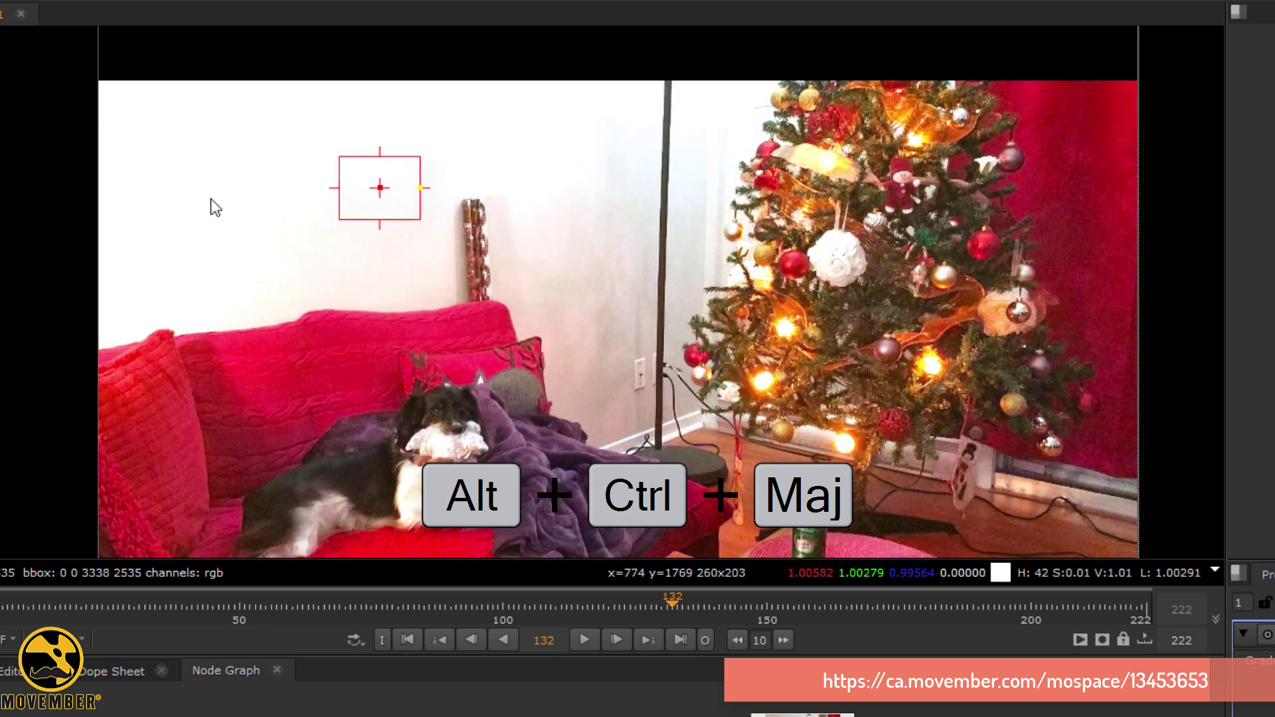
pyautogui.keyDown('ctrl'); pyautogui.keyDown('alt'); pyautogui.keyDown('shift'); pyautogui.moveTo(213, 178); pyautogui.dragTo(297, 243); pyautogui.keyUp('shift'); pyautogui.keyUp('alt'); pyautogui.keyUp('ctrl')
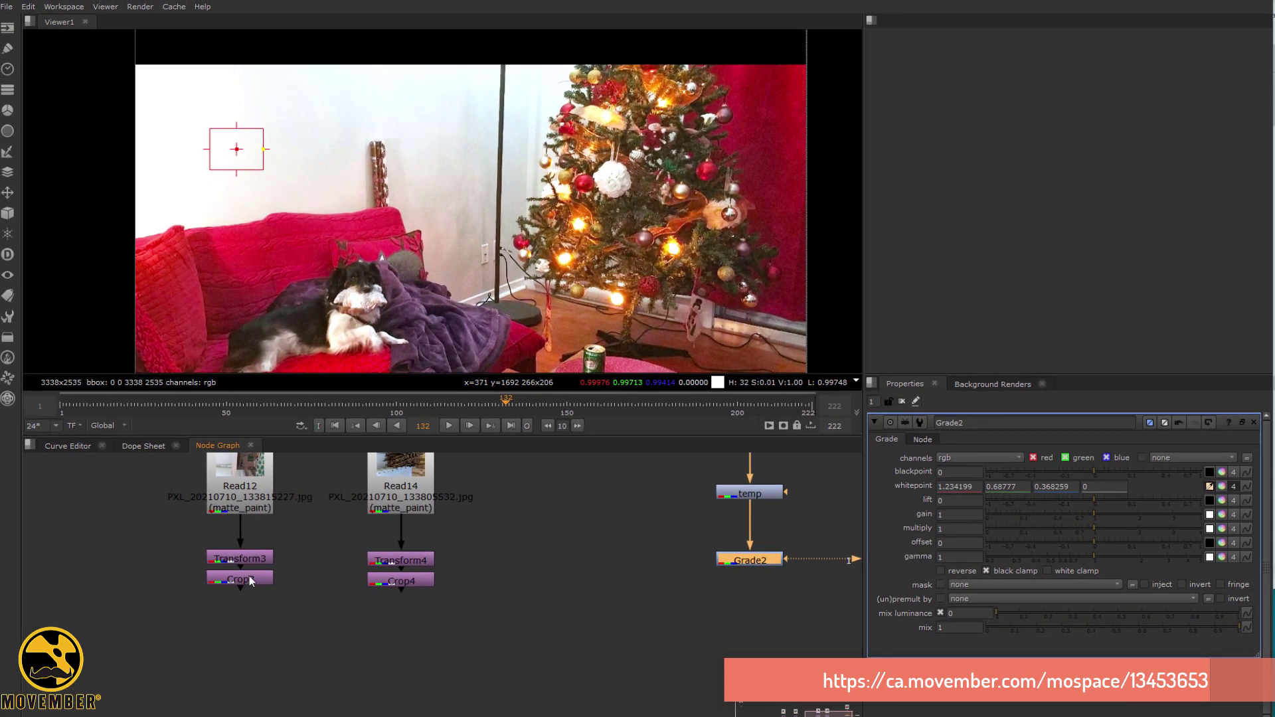
# Connect Crop3 to viewer input 1 and Crop4 to viewer input 2.
pyautogui.click(251, 579)
pyautogui.press('1')
pyautogui.scroll(-3, 329, 300)
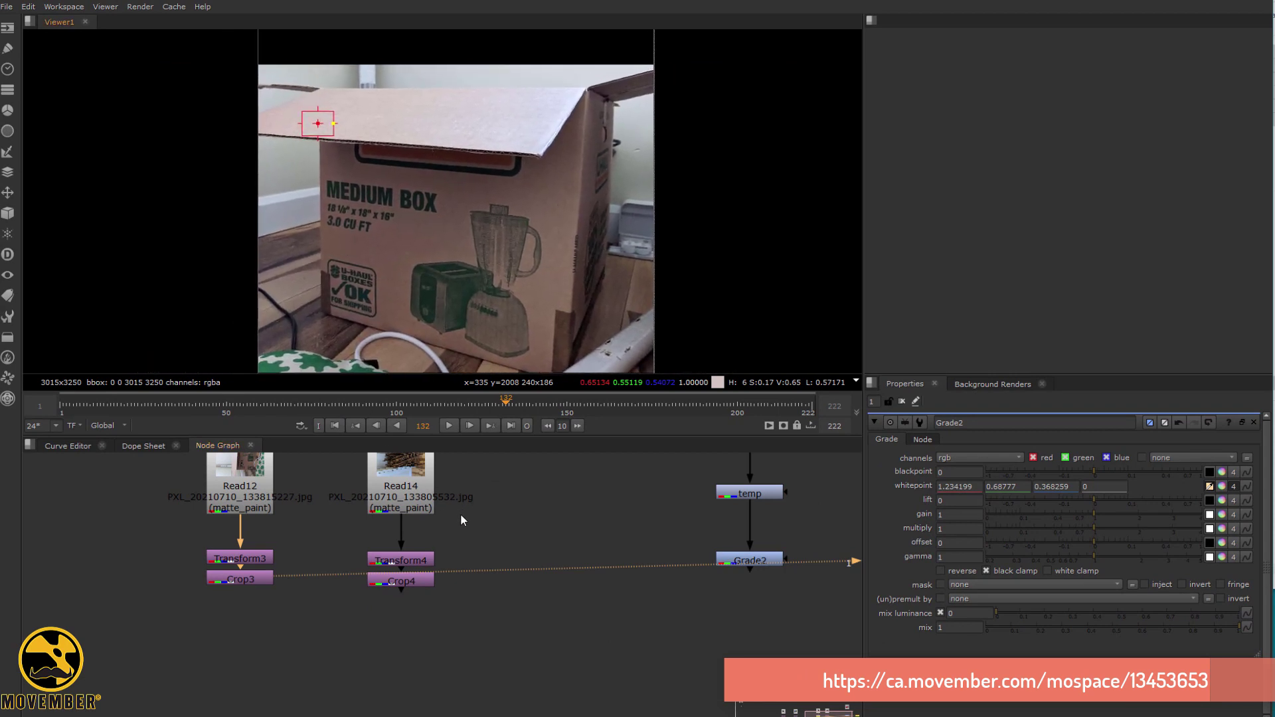
pyautogui.click(419, 582)
pyautogui.press('2')
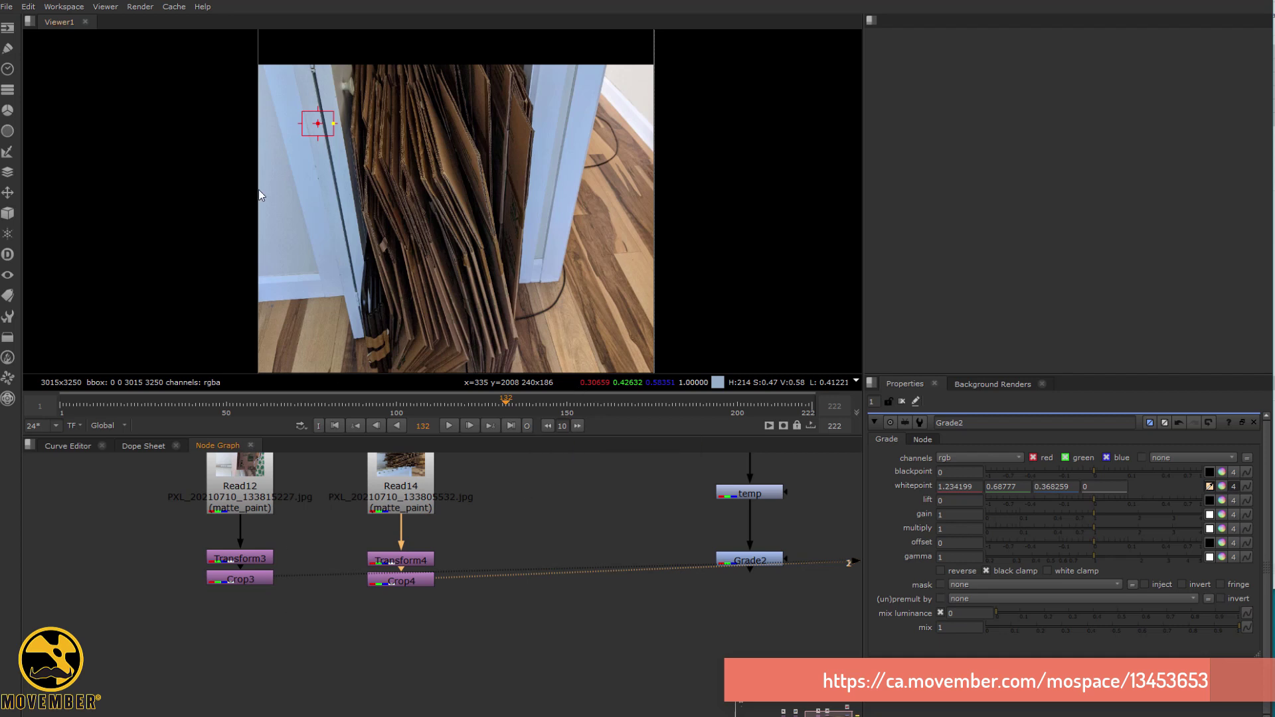
# Alternate the viewer between Crop3 and Crop4 to compare the white baseboard and door frame in both photos.
pyautogui.click(259, 582)
pyautogui.press('2')
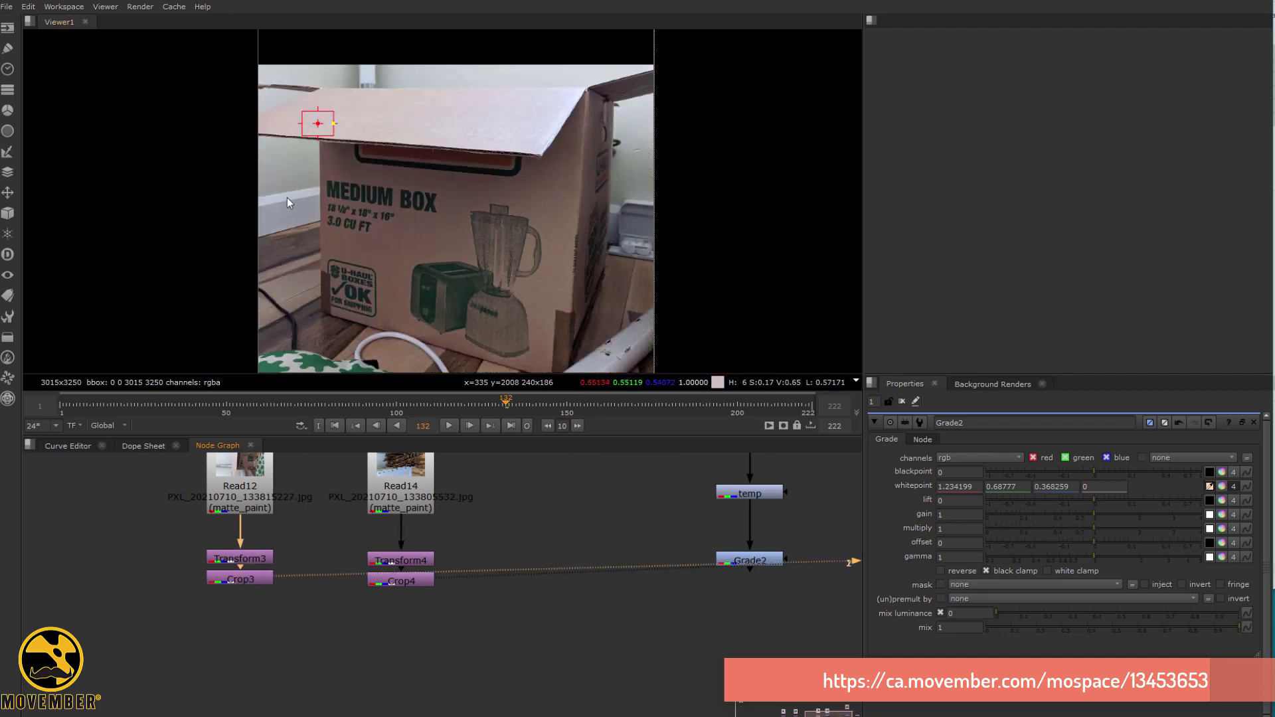
pyautogui.moveTo(271, 195); pyautogui.dragTo(308, 233)
pyautogui.click(415, 585)
pyautogui.press('1')
pyautogui.press('2')
pyautogui.press('1')
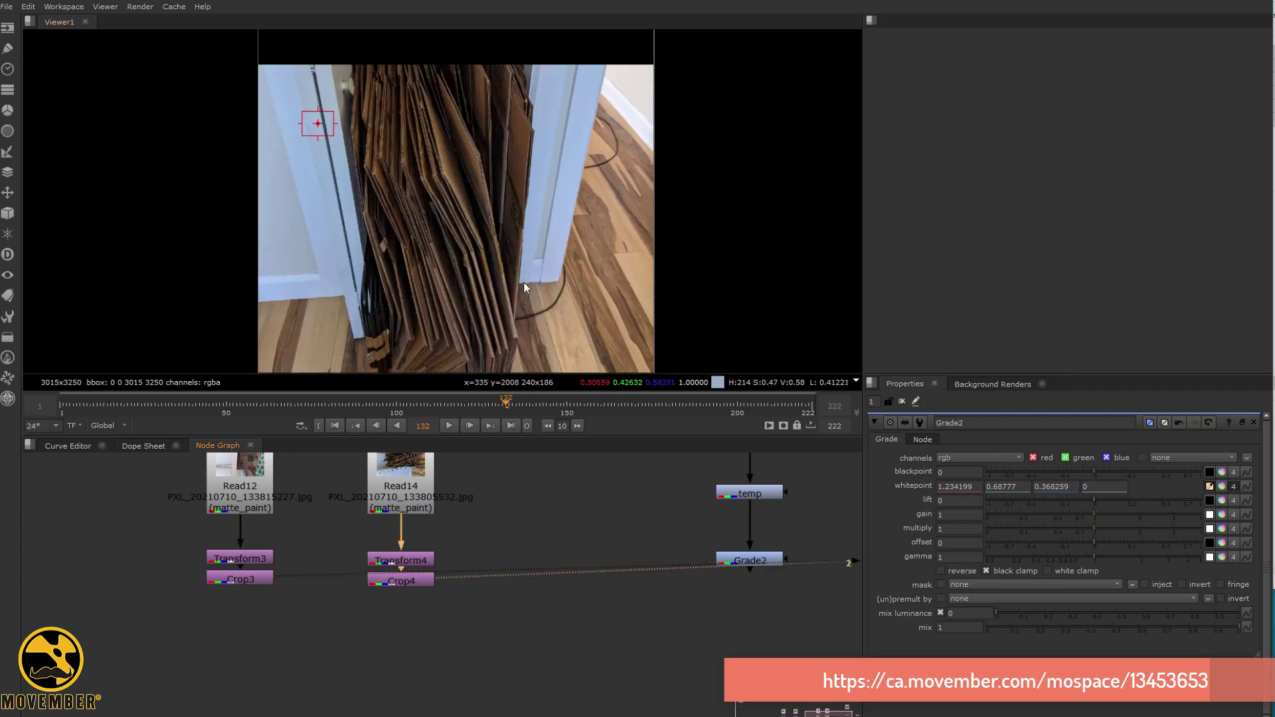
pyautogui.press('2')
pyautogui.press('1')
# Turn on the viewer wipe and place an angled wipe line where the white baseboard of Crop3 meets the door frame of Crop4.
pyautogui.press('w')
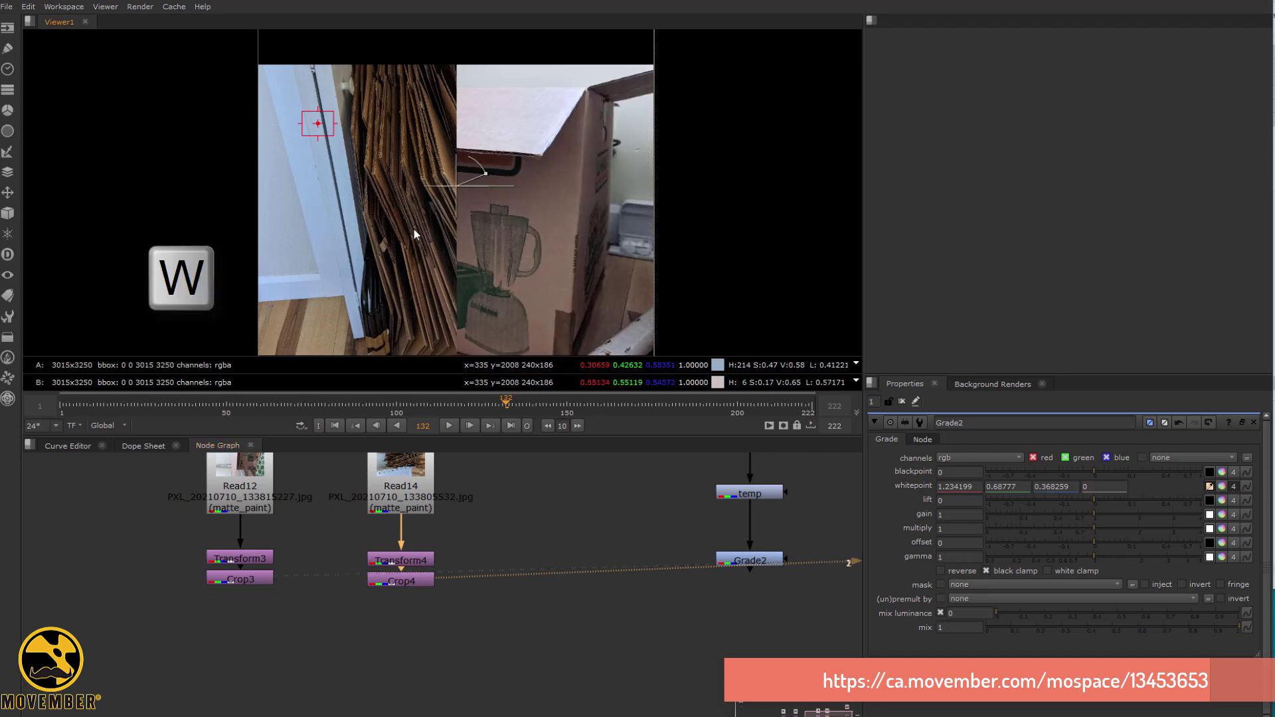
pyautogui.moveTo(457, 186); pyautogui.dragTo(348, 185)
pyautogui.scroll(4, 316, 263)
pyautogui.scroll(5, 419, 240)
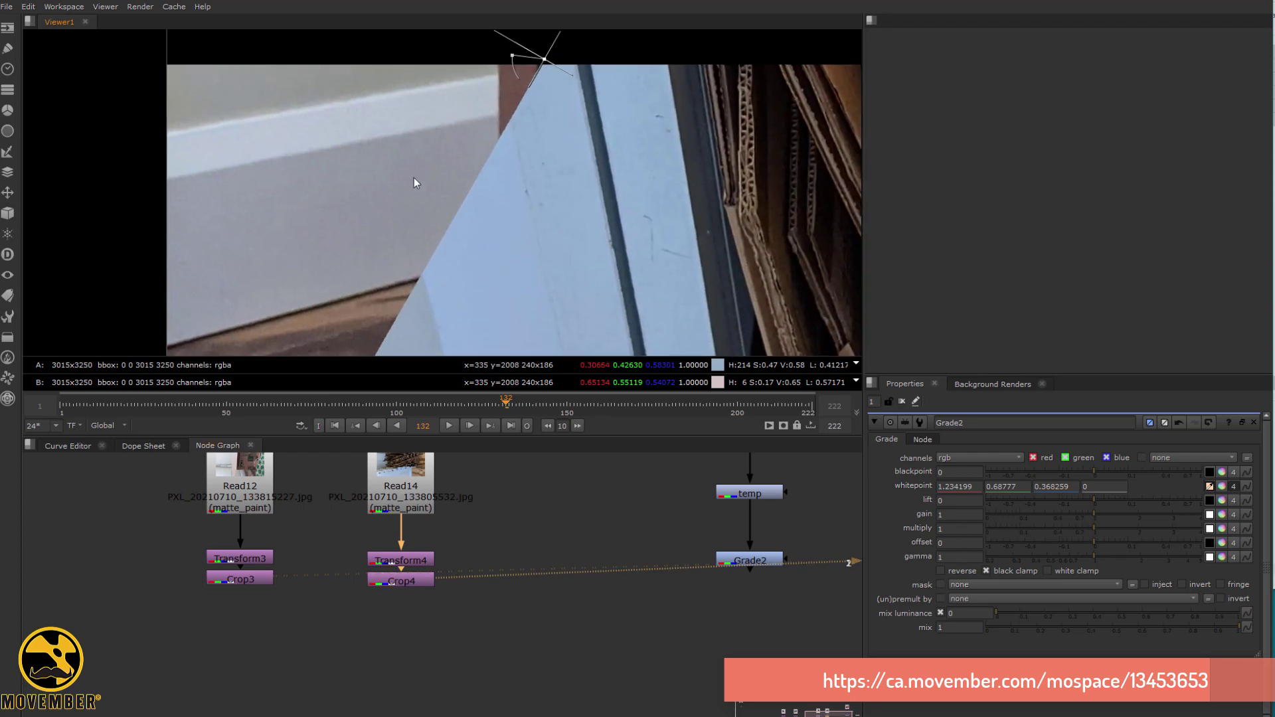
# Add a Grade node after Crop4.
pyautogui.click(412, 583)
pyautogui.press('g')
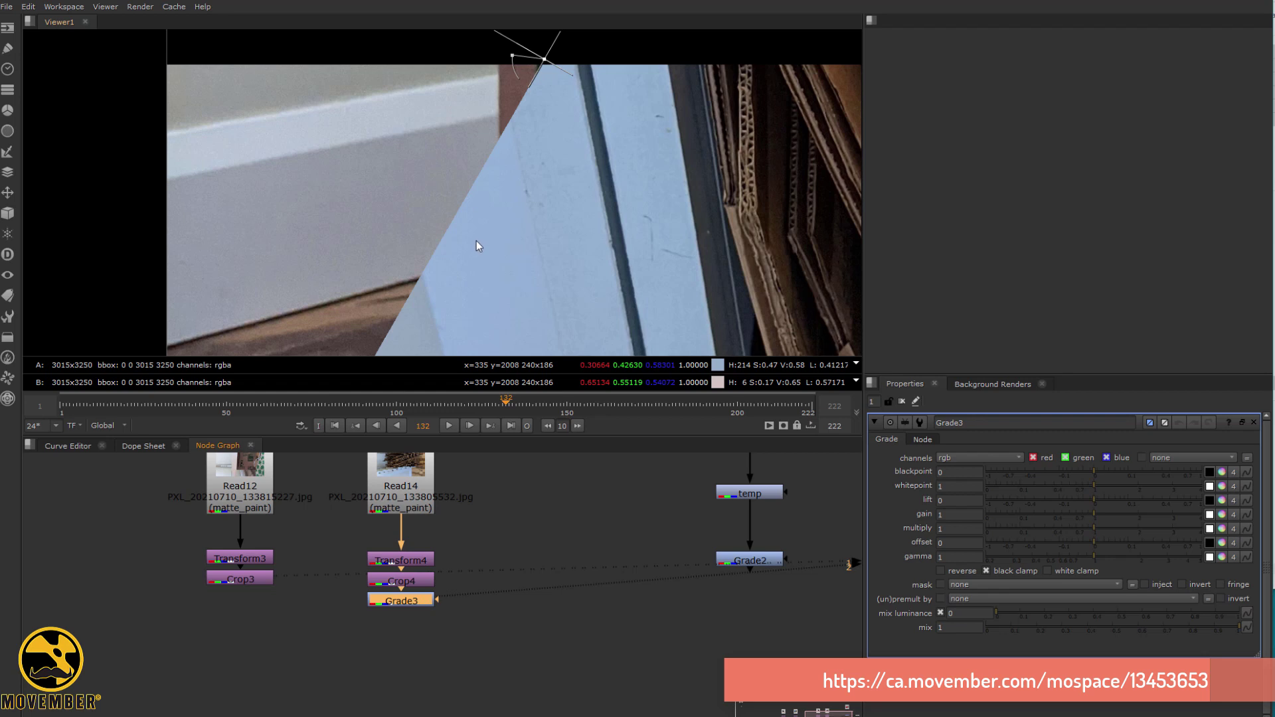
pyautogui.moveTo(480, 233); pyautogui.dragTo(482, 212, button='middle')
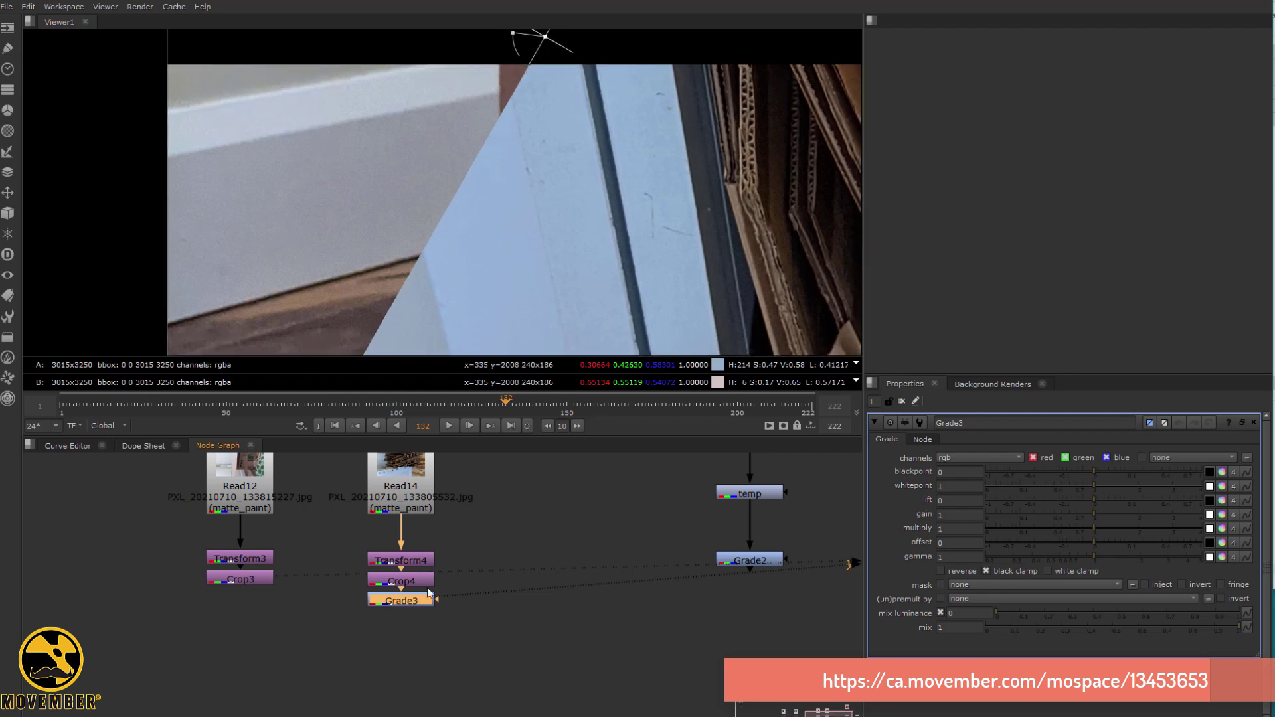
# Display only the red channel, split Grade3's gain into separate channels and set the red gain to 0.94.
pyautogui.press('r')
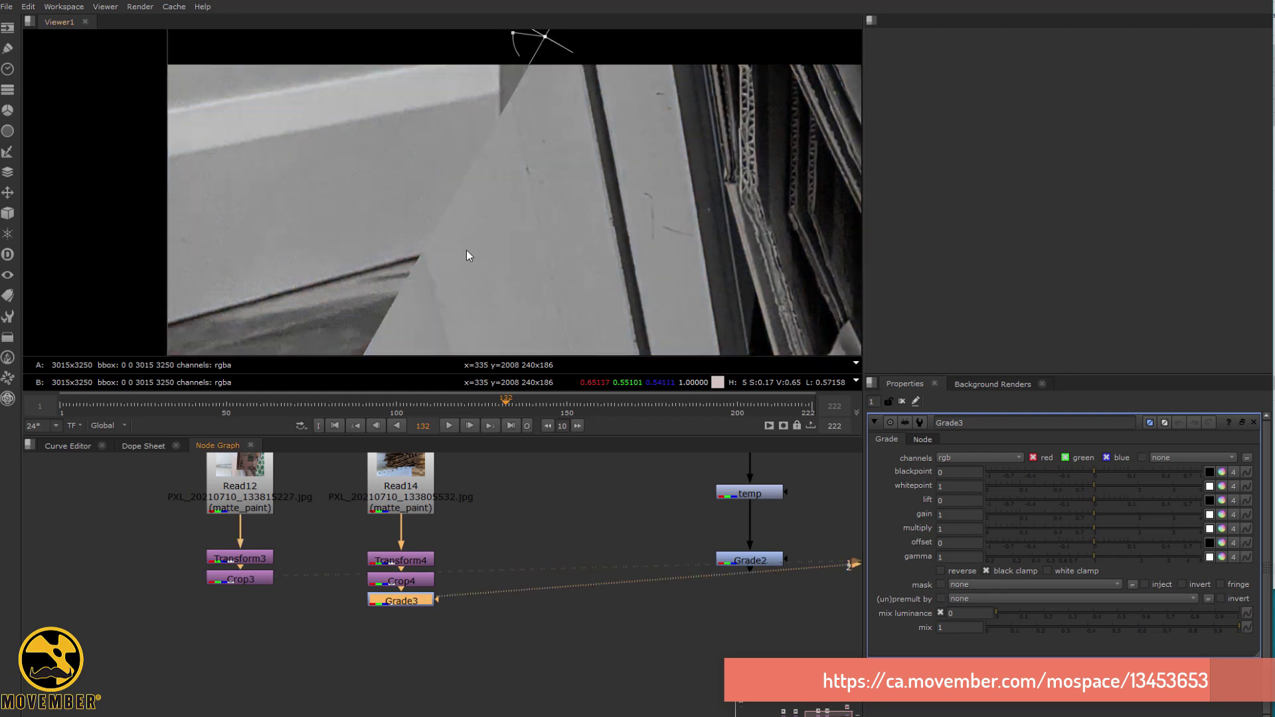
pyautogui.scroll(2, 550, 198)
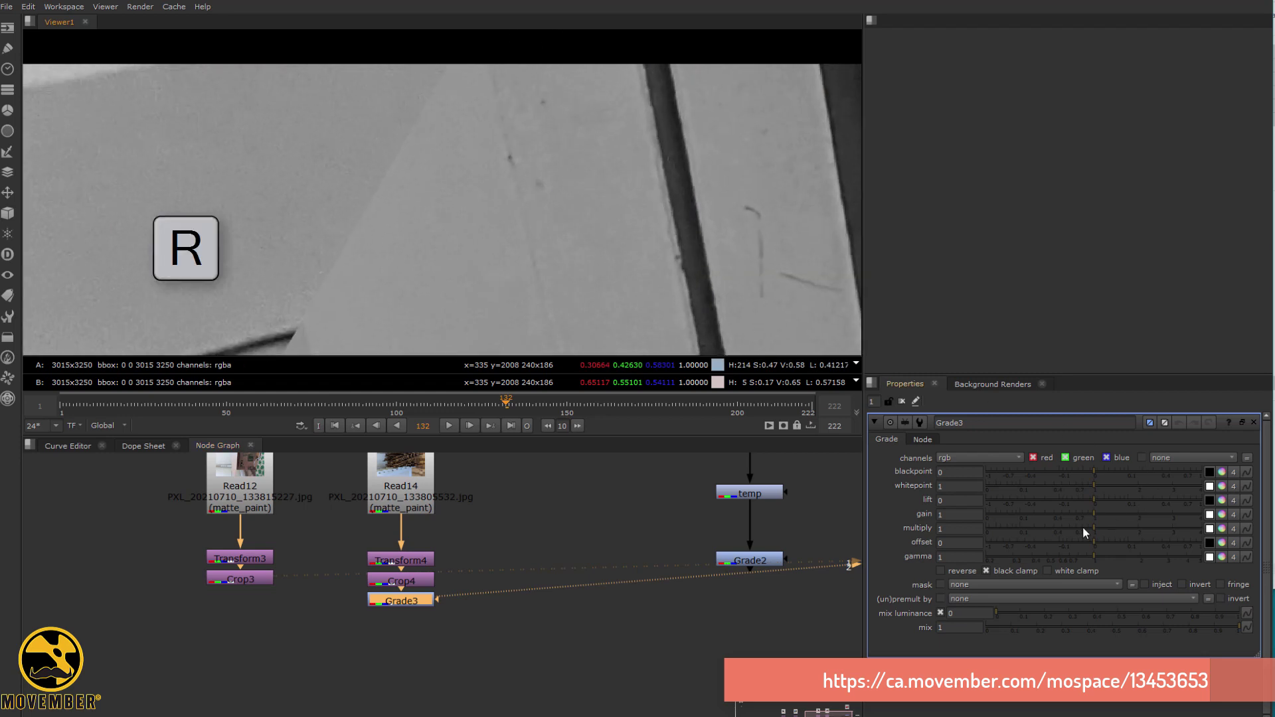
pyautogui.click(1222, 515)
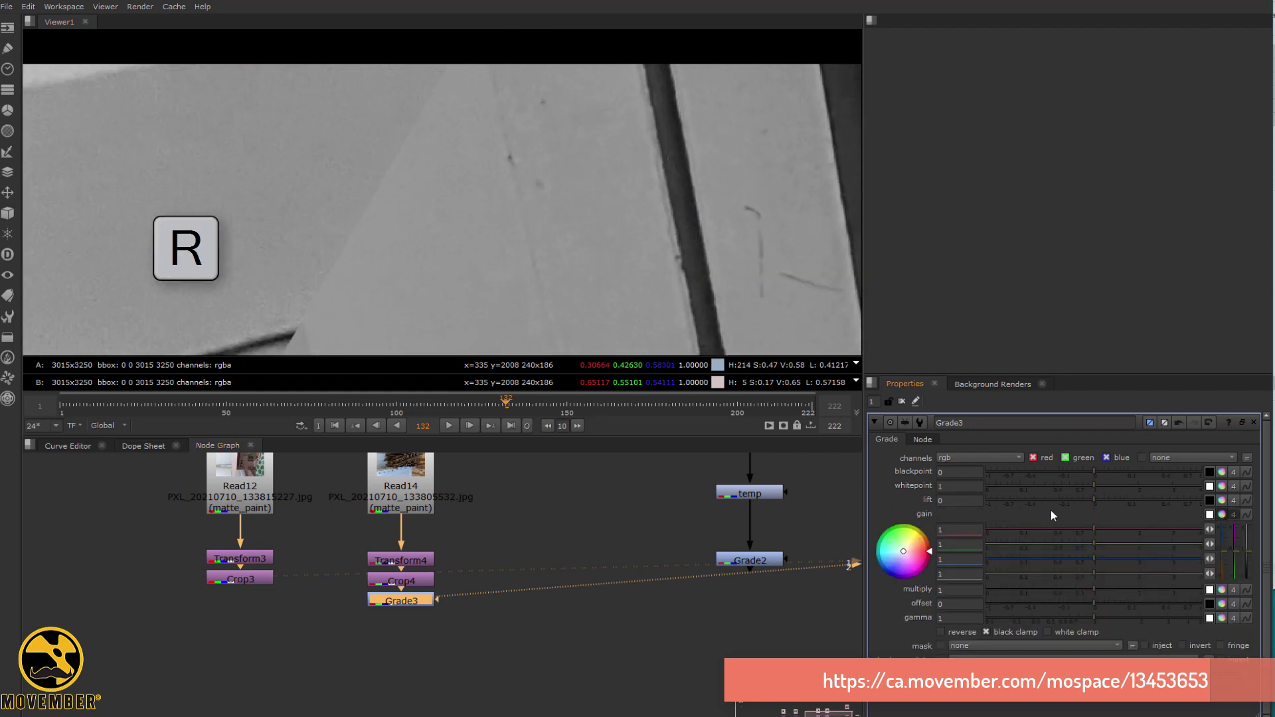
pyautogui.click(1093, 528)
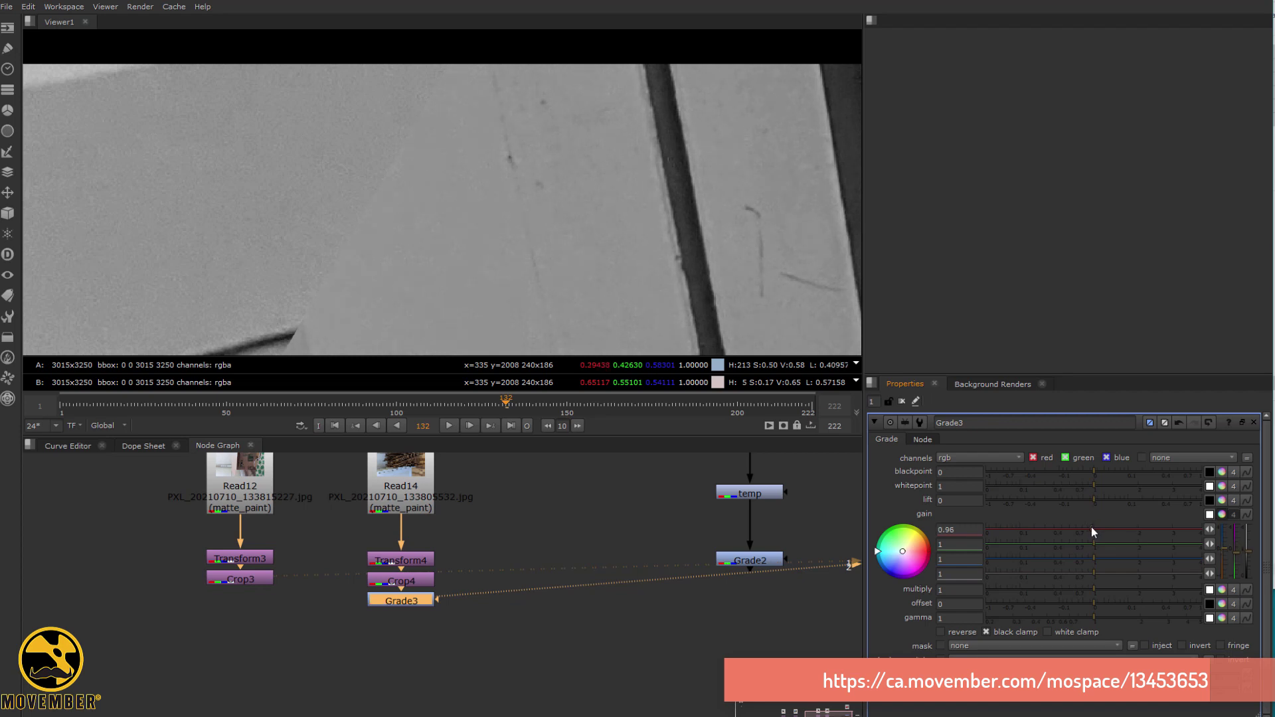
pyautogui.moveTo(1091, 532); pyautogui.dragTo(1088, 530)
pyautogui.click(958, 531)
pyautogui.write('4')
pyautogui.press('Return')
# Display only the green channel and set Grade3's green gain to 0.65 to match the two whites.
pyautogui.press('g')
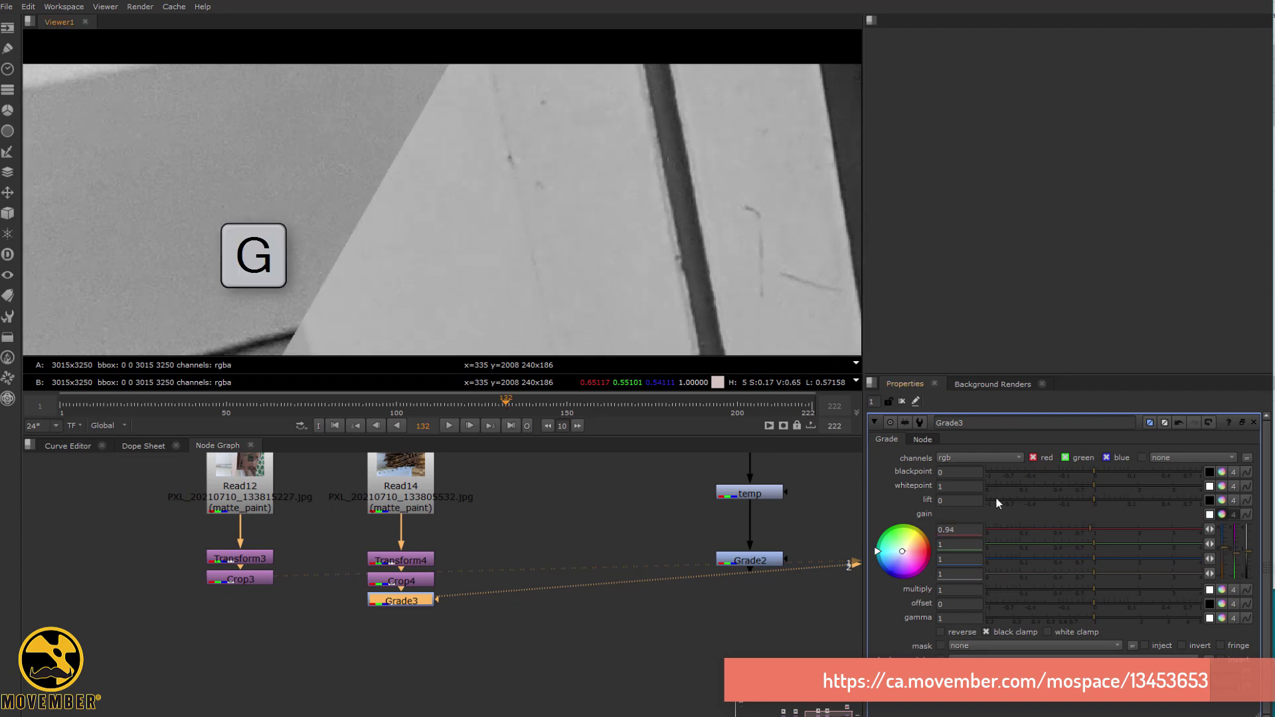
pyautogui.moveTo(1095, 549); pyautogui.dragTo(1082, 543)
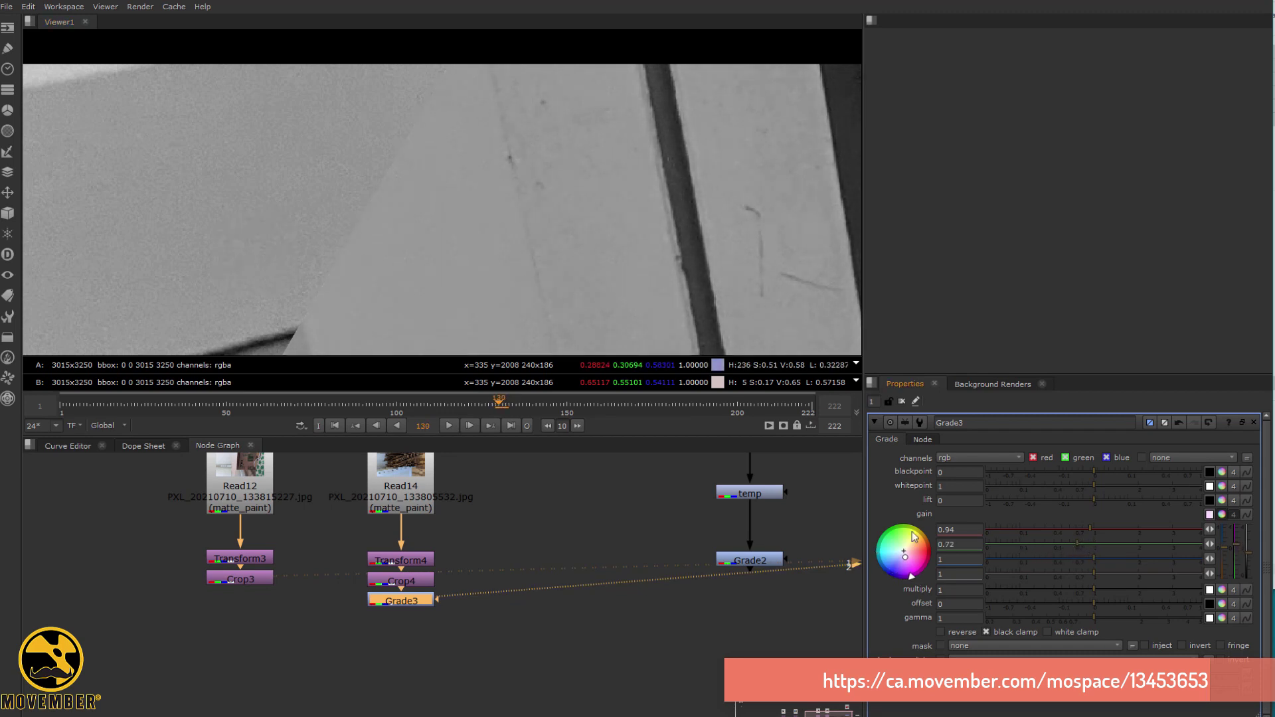
pyautogui.doubleClick(940, 544)
pyautogui.write('0.62')
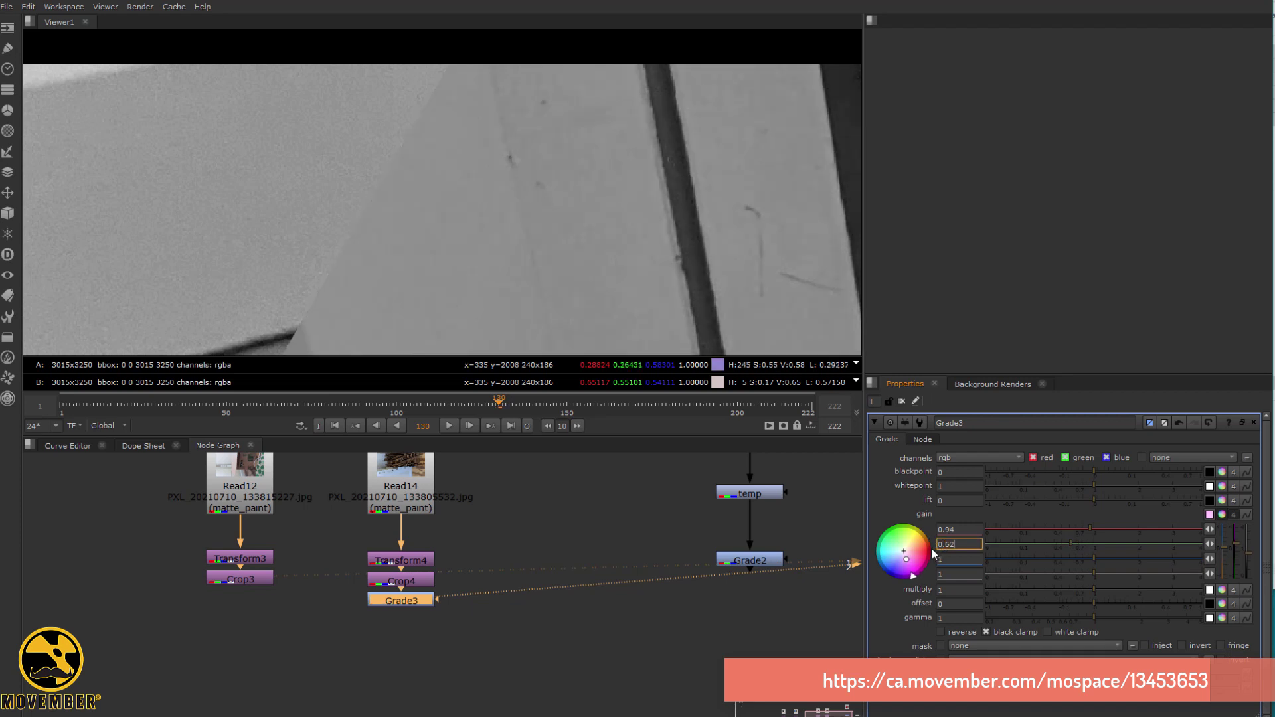
pyautogui.write('2')
pyautogui.press('Up')
pyautogui.press('Up')
pyautogui.press('Up')
pyautogui.press('Up')
pyautogui.press('Up')
pyautogui.press('Up')
pyautogui.press('Up')
pyautogui.press('Up')
pyautogui.press('Up')
pyautogui.press('Up')
pyautogui.press('1')
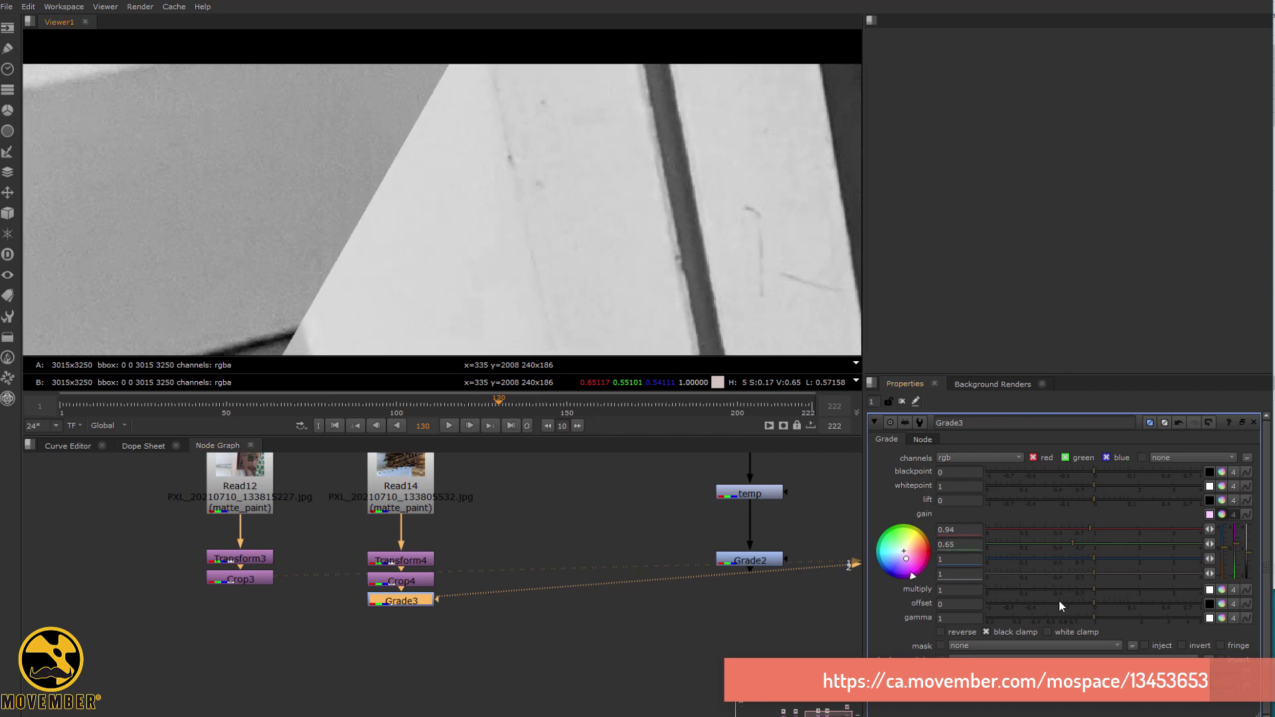
# Display only the blue channel, set Grade3's blue gain to 0.48, and return the viewer to full colour.
pyautogui.press('b')
pyautogui.moveTo(1095, 562); pyautogui.dragTo(1061, 562)
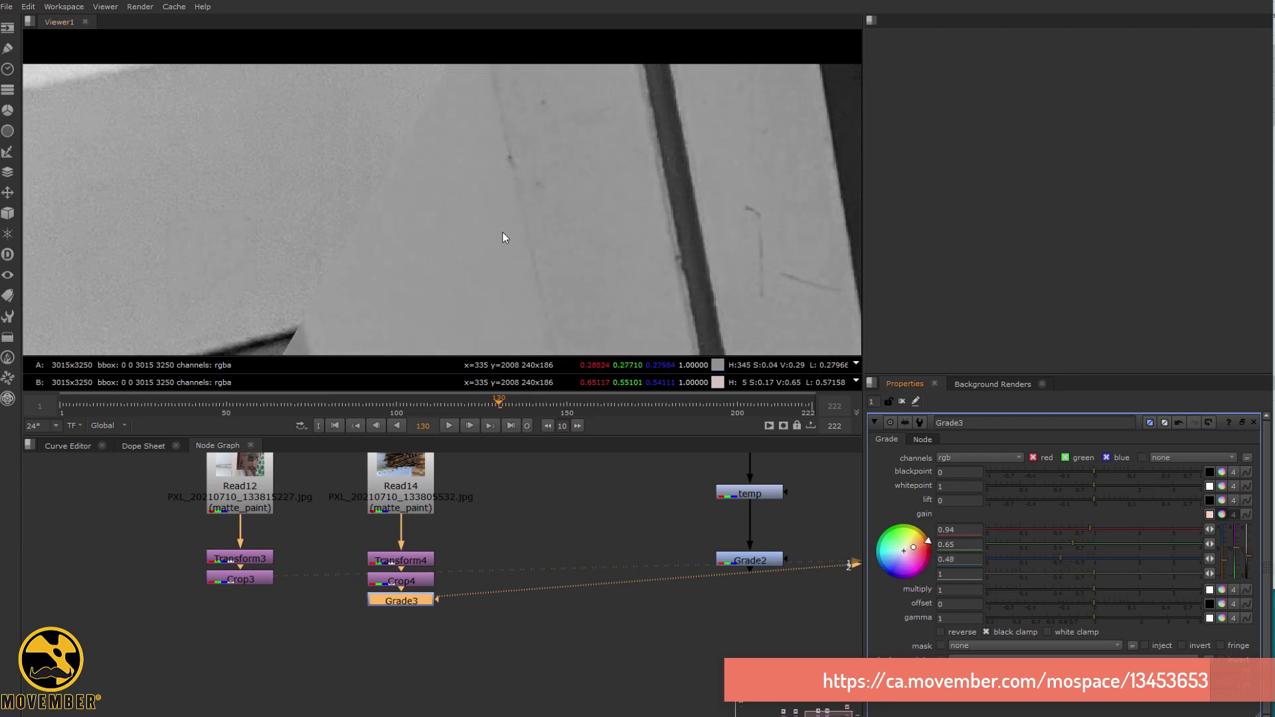
pyautogui.press('b')
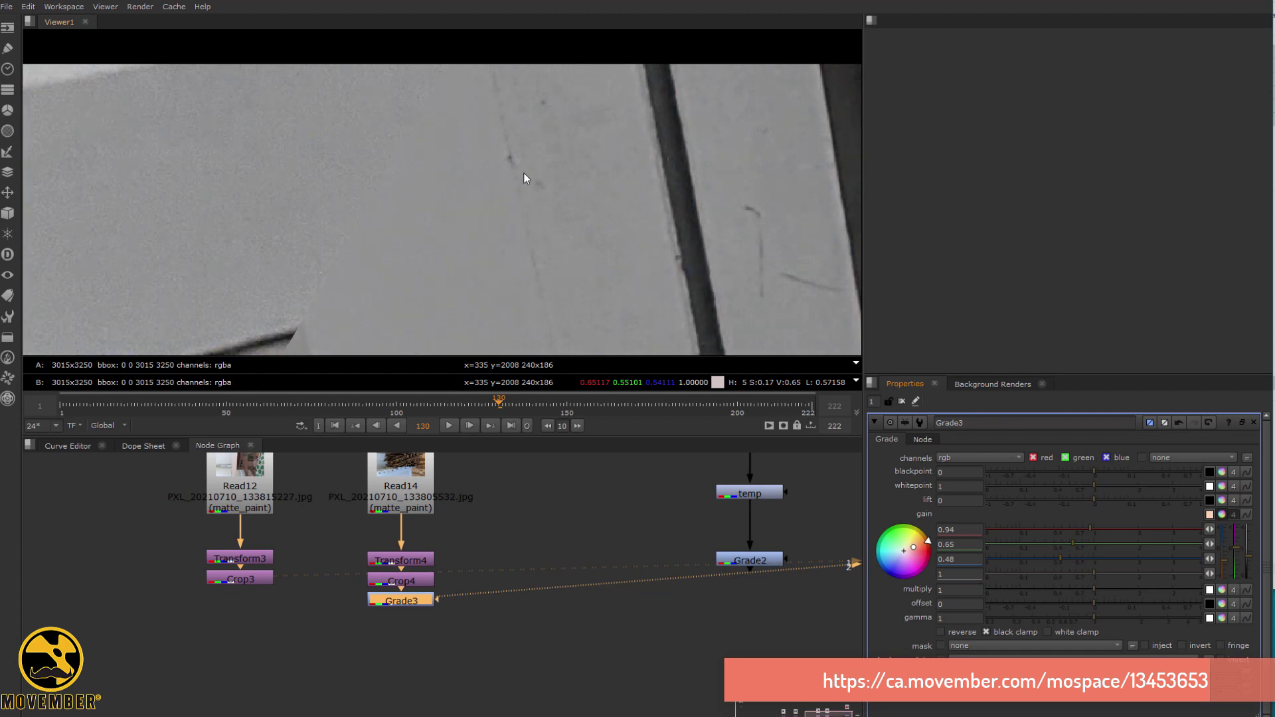
# Shift the wipe line across the images to check the colour match between the graded Crop4 photo and Crop3.
pyautogui.scroll(-4, 539, 161)
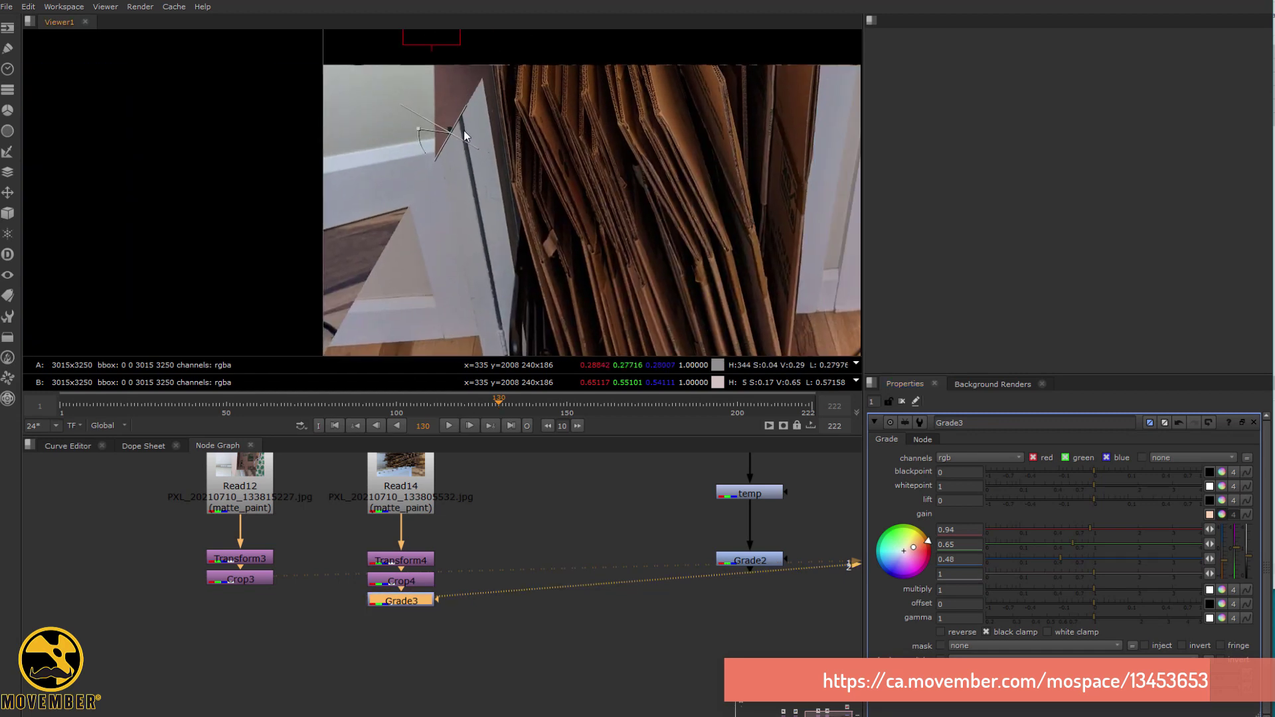
pyautogui.moveTo(456, 128); pyautogui.dragTo(478, 192)
pyautogui.scroll(-3, 473, 196)
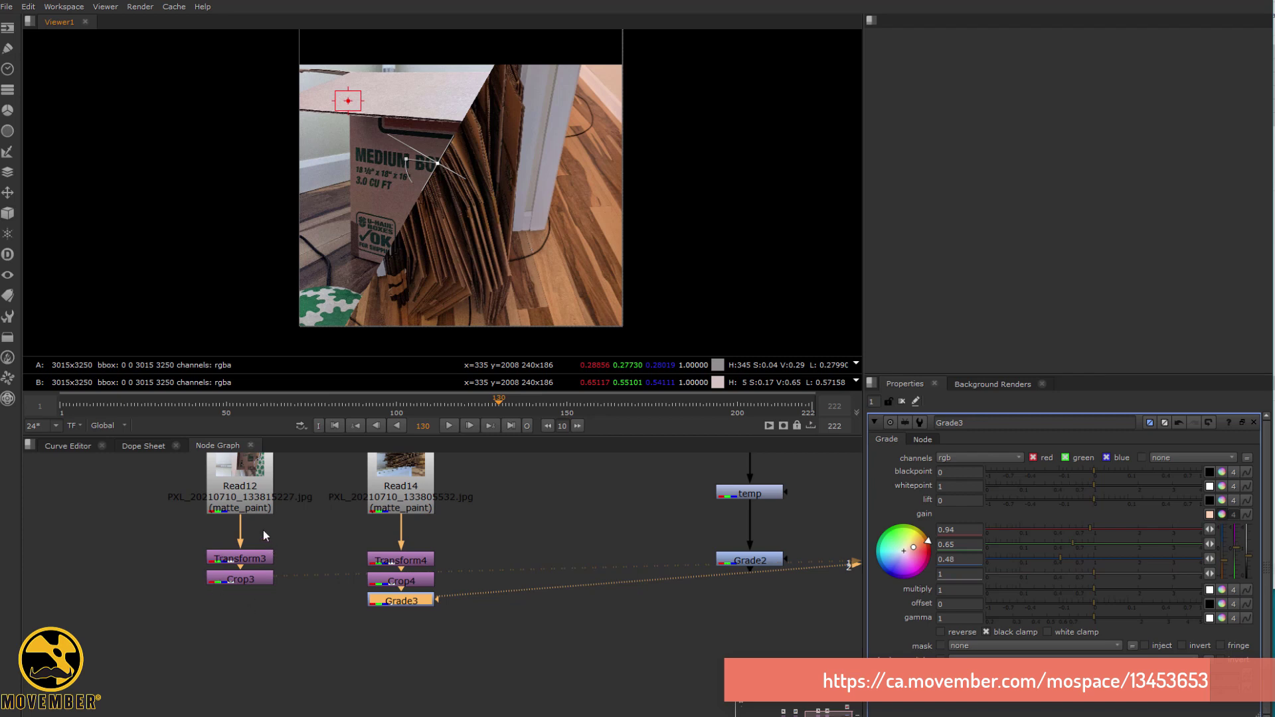
# Connect Crop1 to viewer input 1 and Crop2 to viewer input 2.
pyautogui.moveTo(154, 481); pyautogui.dragTo(622, 489, button='middle')
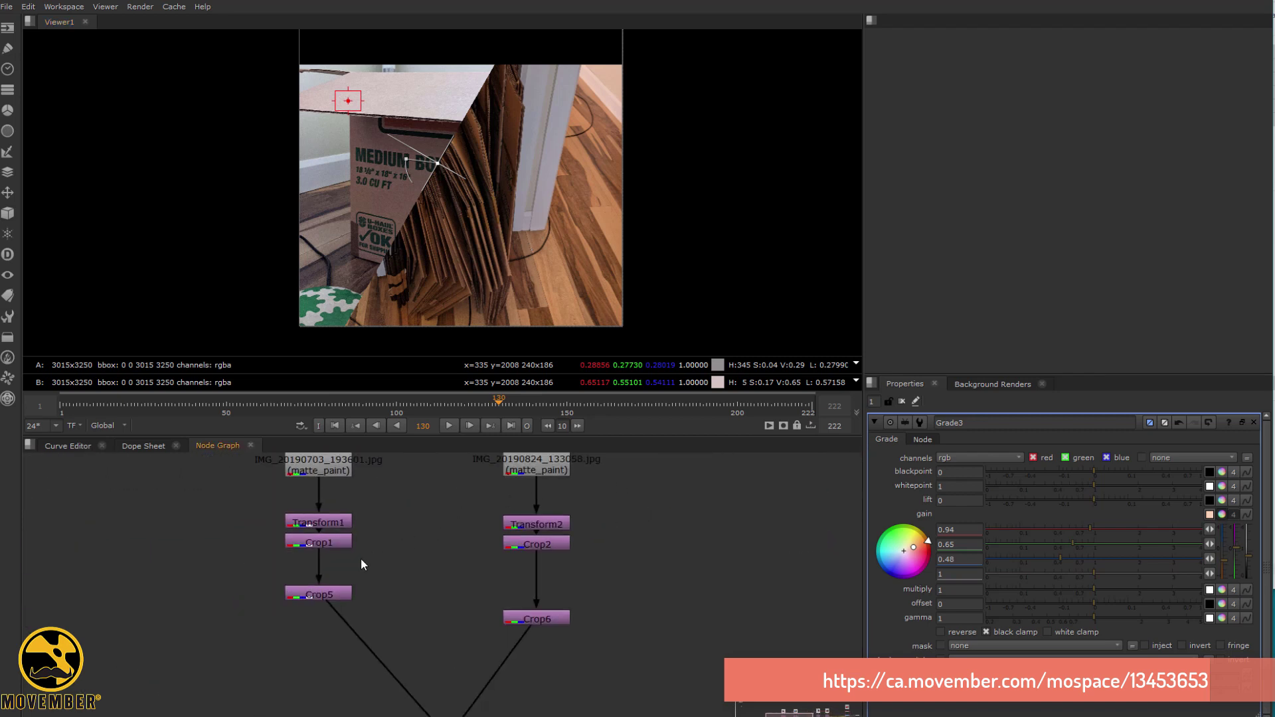
pyautogui.click(329, 547)
pyautogui.press('1')
pyautogui.click(536, 543)
pyautogui.press('2')
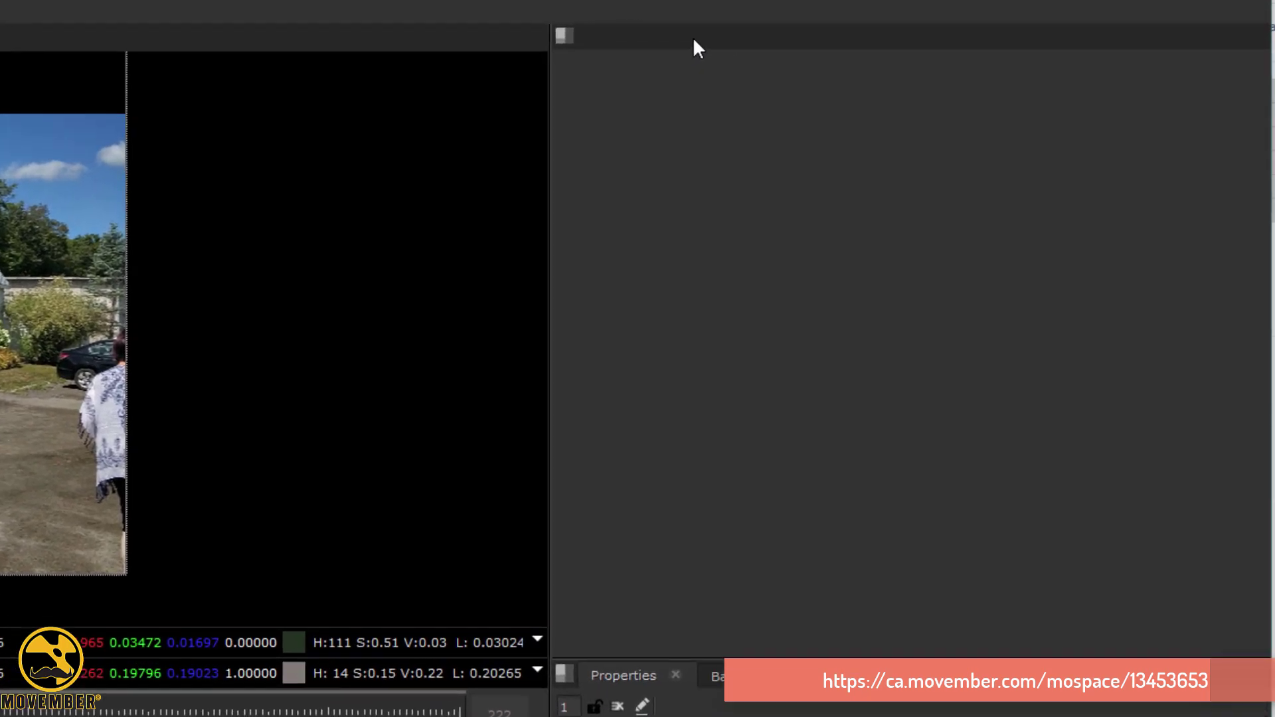
# Open a new Waveform scope, dock it in the empty pane above Properties, and show its red, green and blue channels separately.
pyautogui.rightClick(669, 41)
pyautogui.moveTo(825, 261)
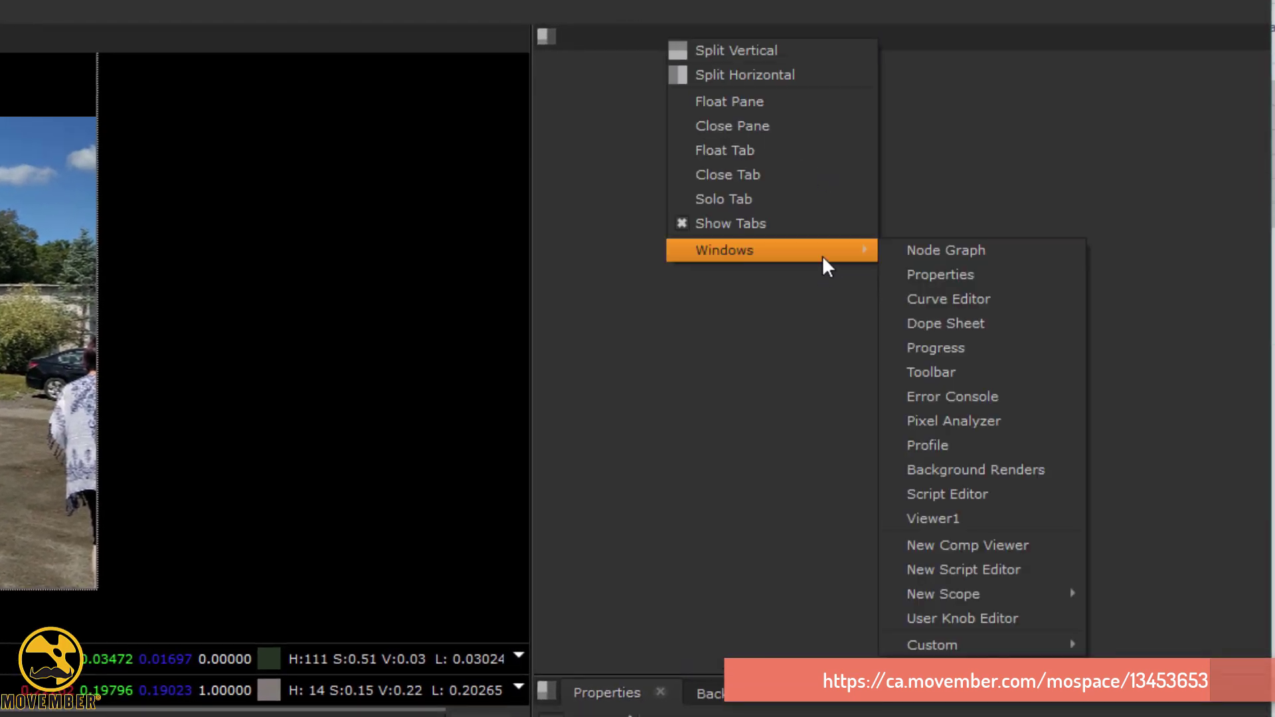
pyautogui.moveTo(1004, 595)
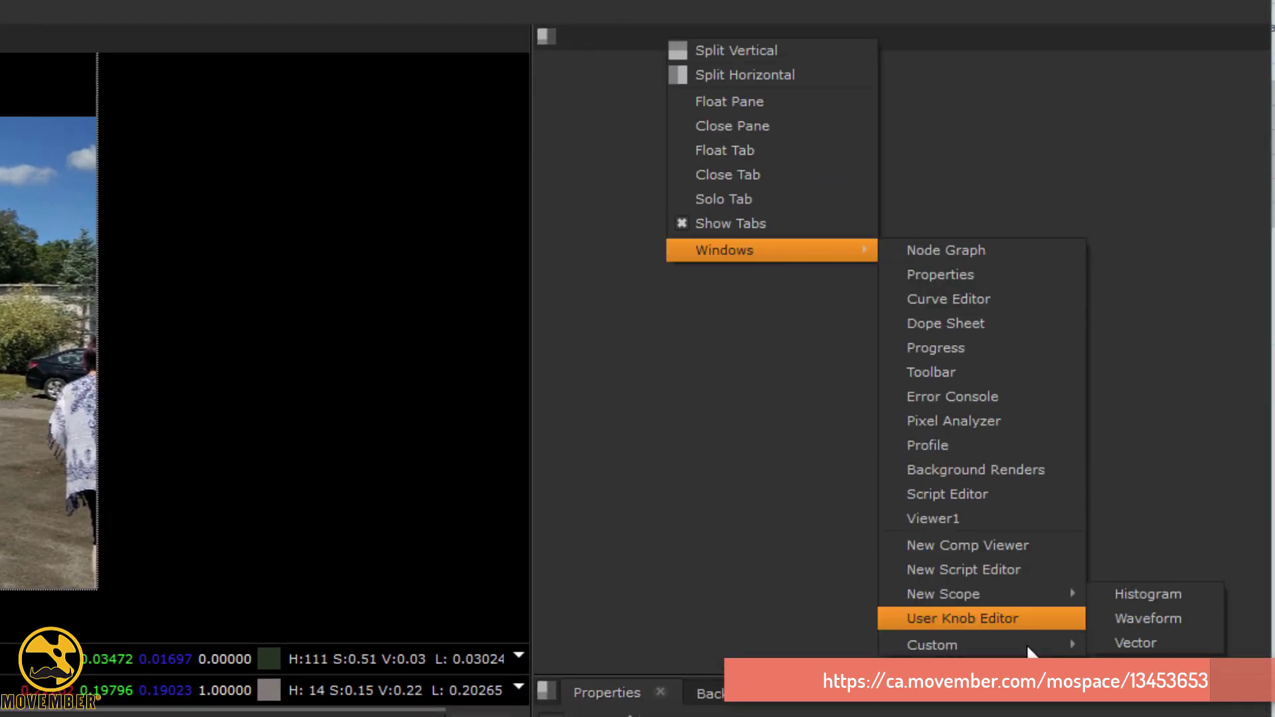
pyautogui.click(1178, 620)
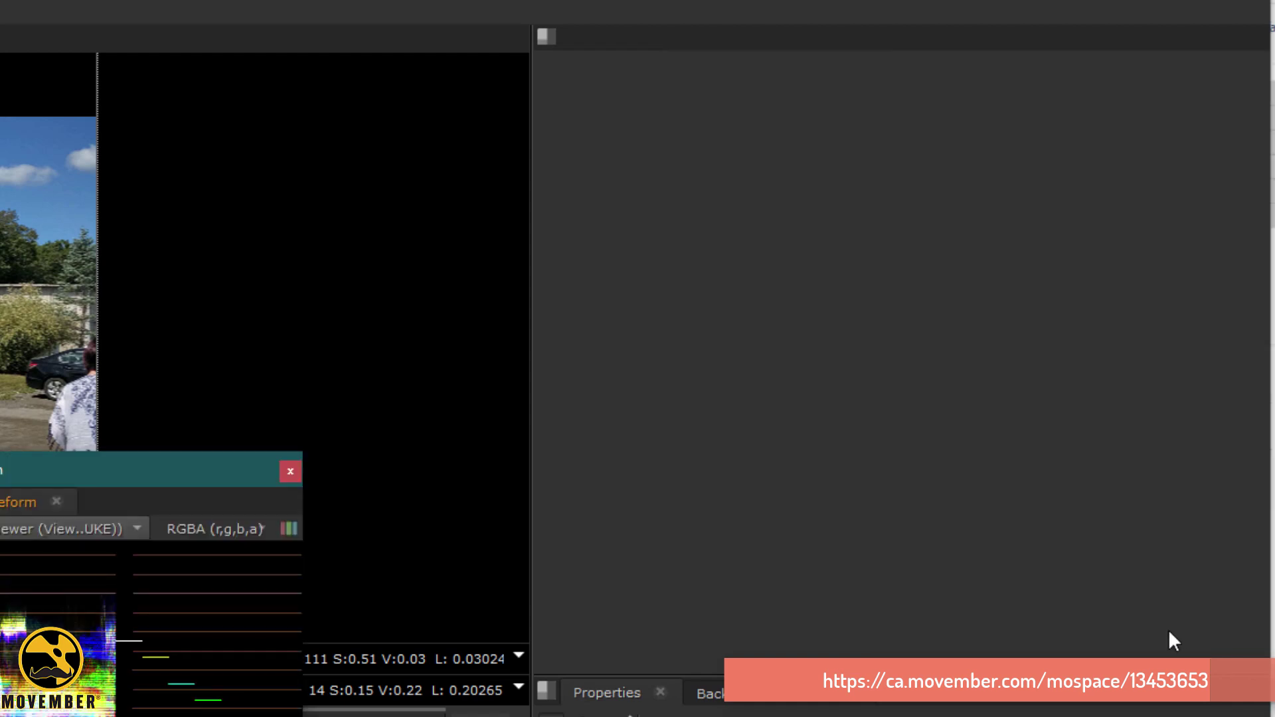
pyautogui.moveTo(222, 472); pyautogui.dragTo(694, 138)
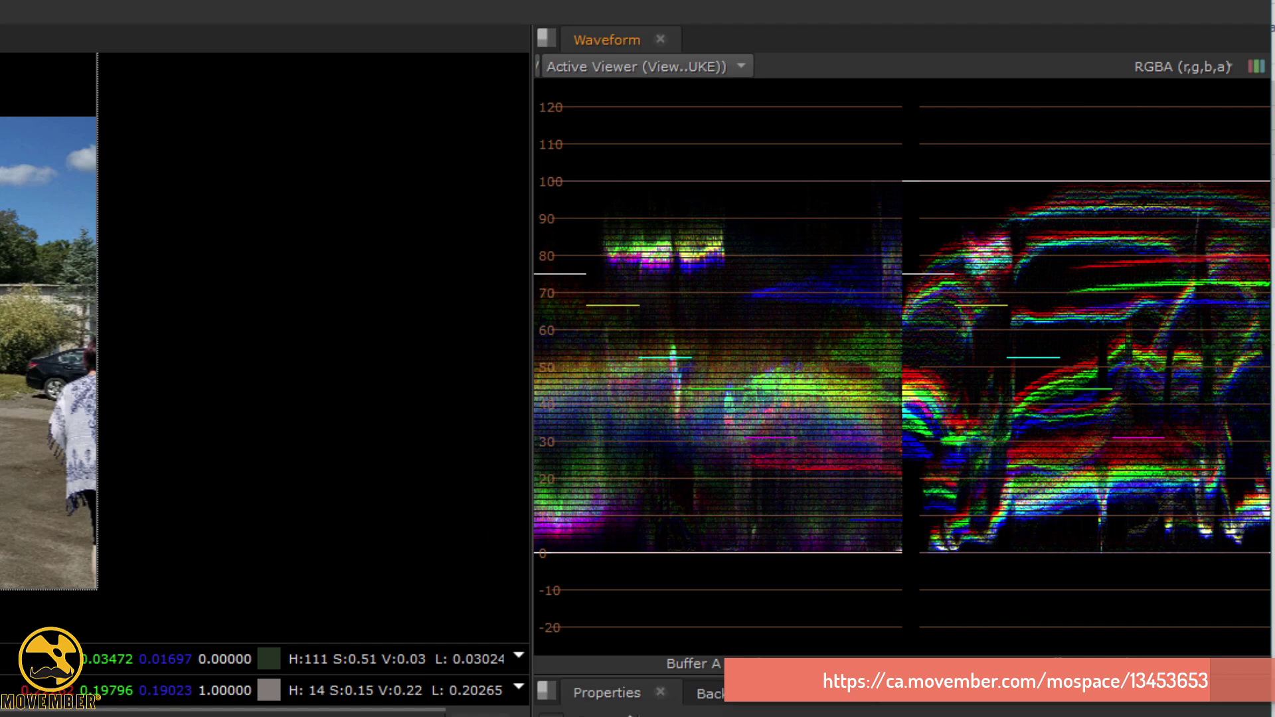
pyautogui.click(1257, 67)
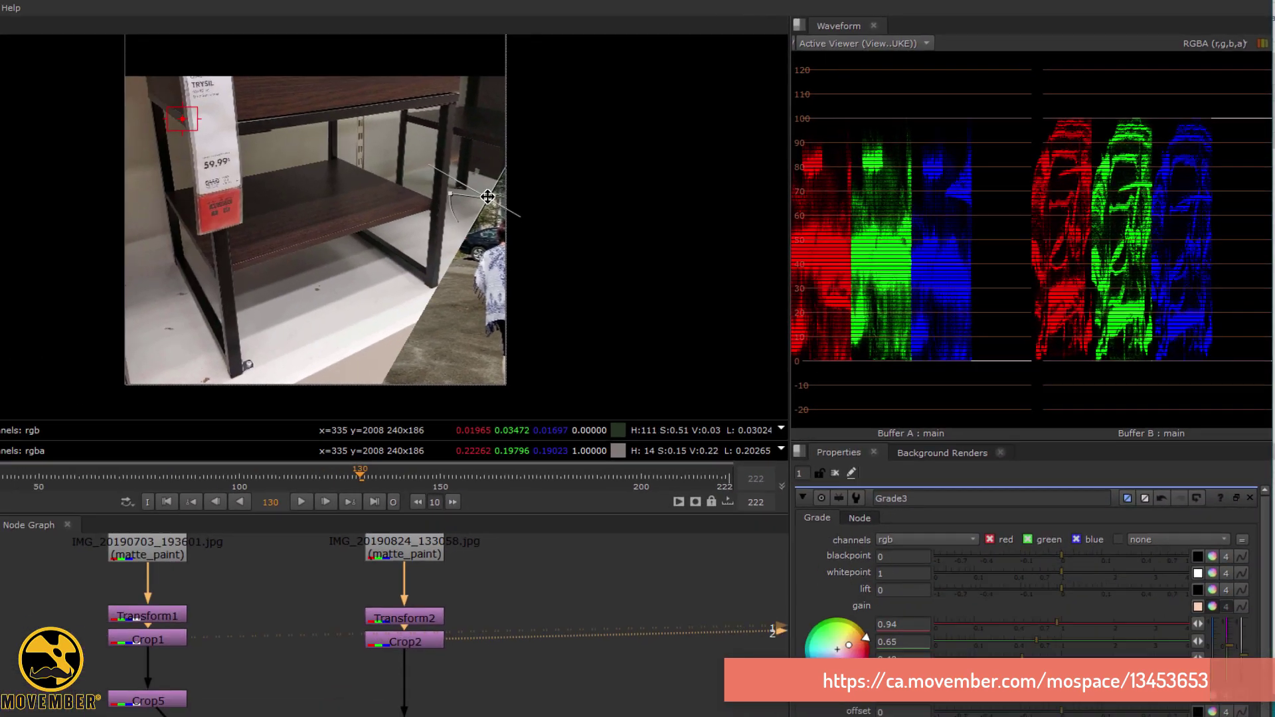
# Insert a Grade node between Crop1 and Crop5 and set its gain to 0.94 red and 1.02 blue.
pyautogui.moveTo(484, 193); pyautogui.dragTo(392, 139)
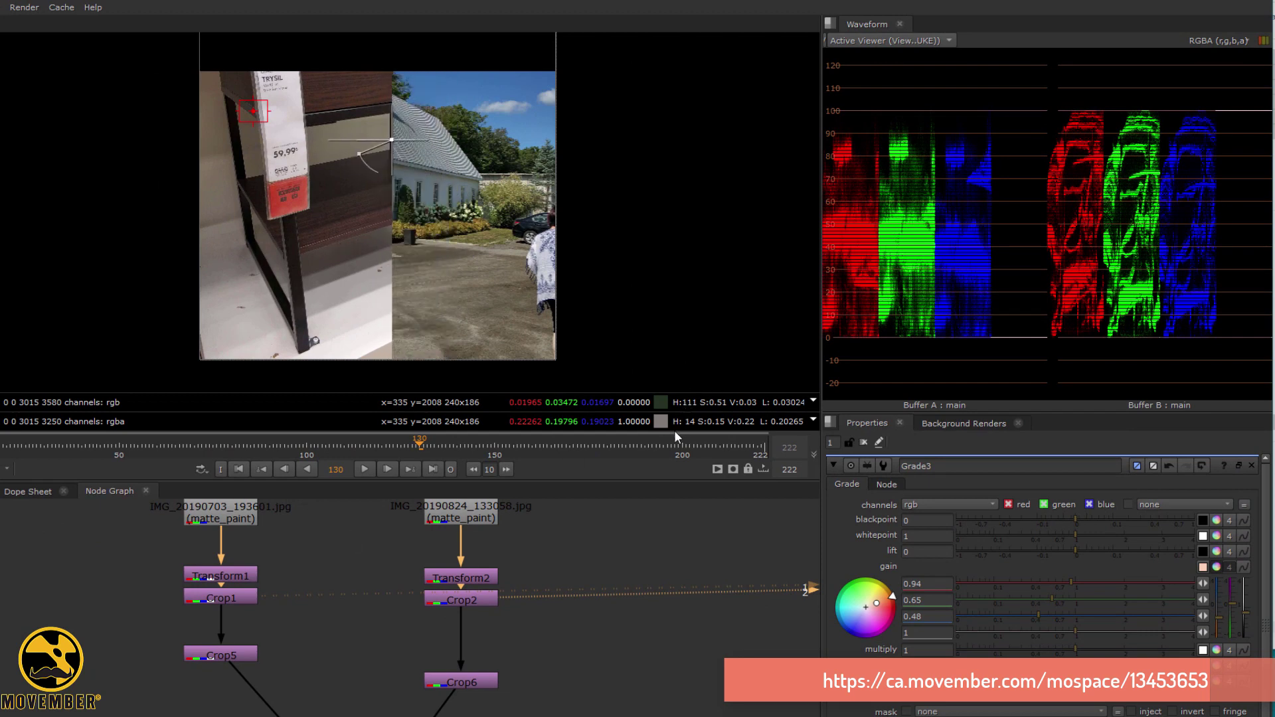
pyautogui.click(245, 600)
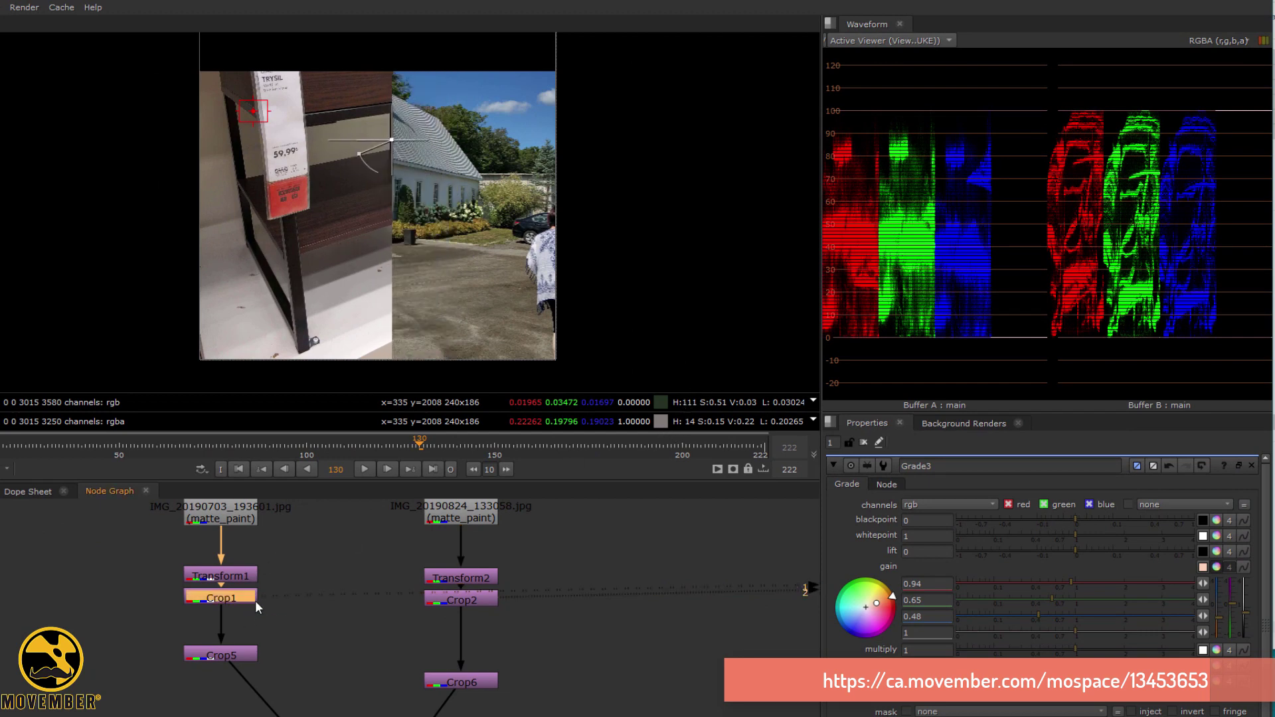
pyautogui.press('g')
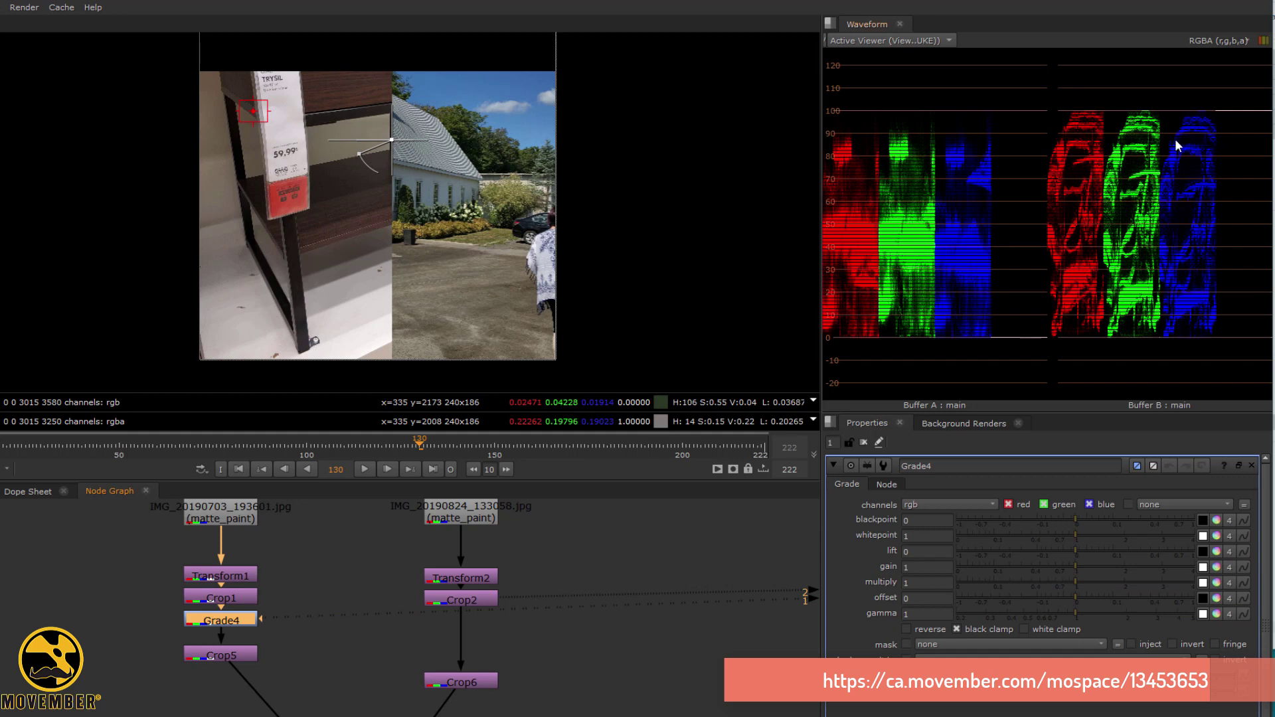
pyautogui.click(1216, 568)
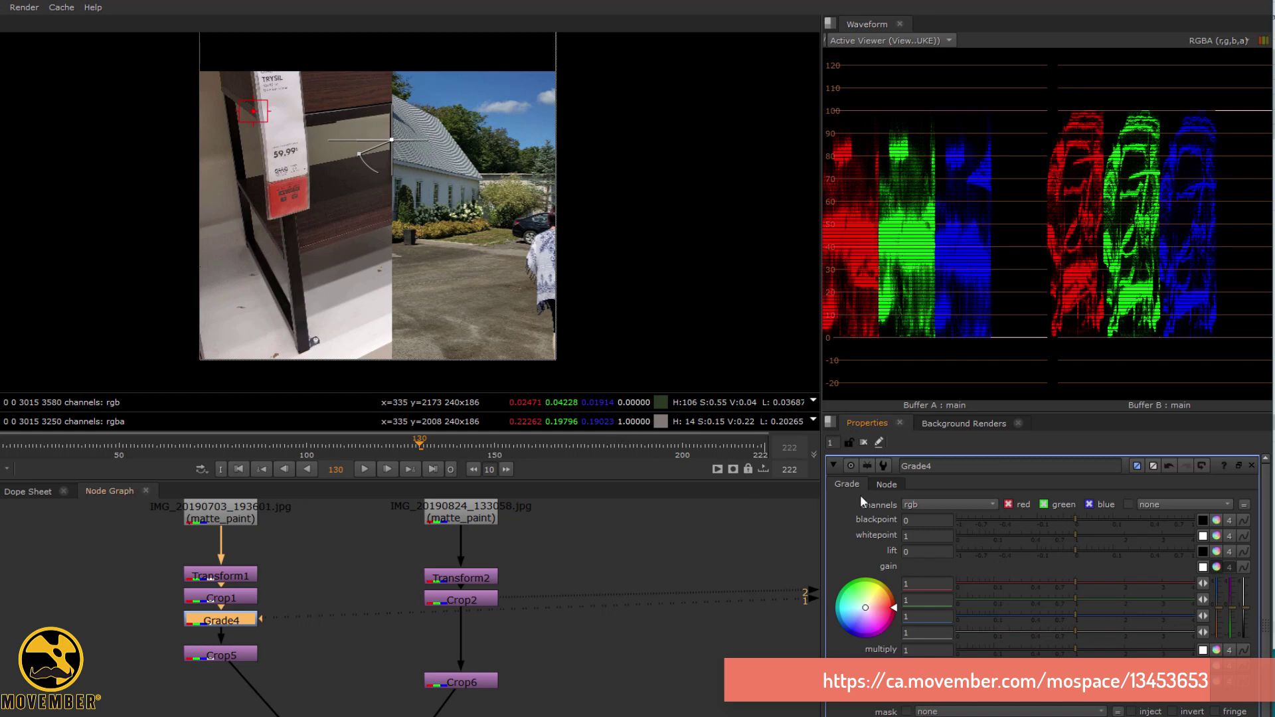
pyautogui.click(1082, 613)
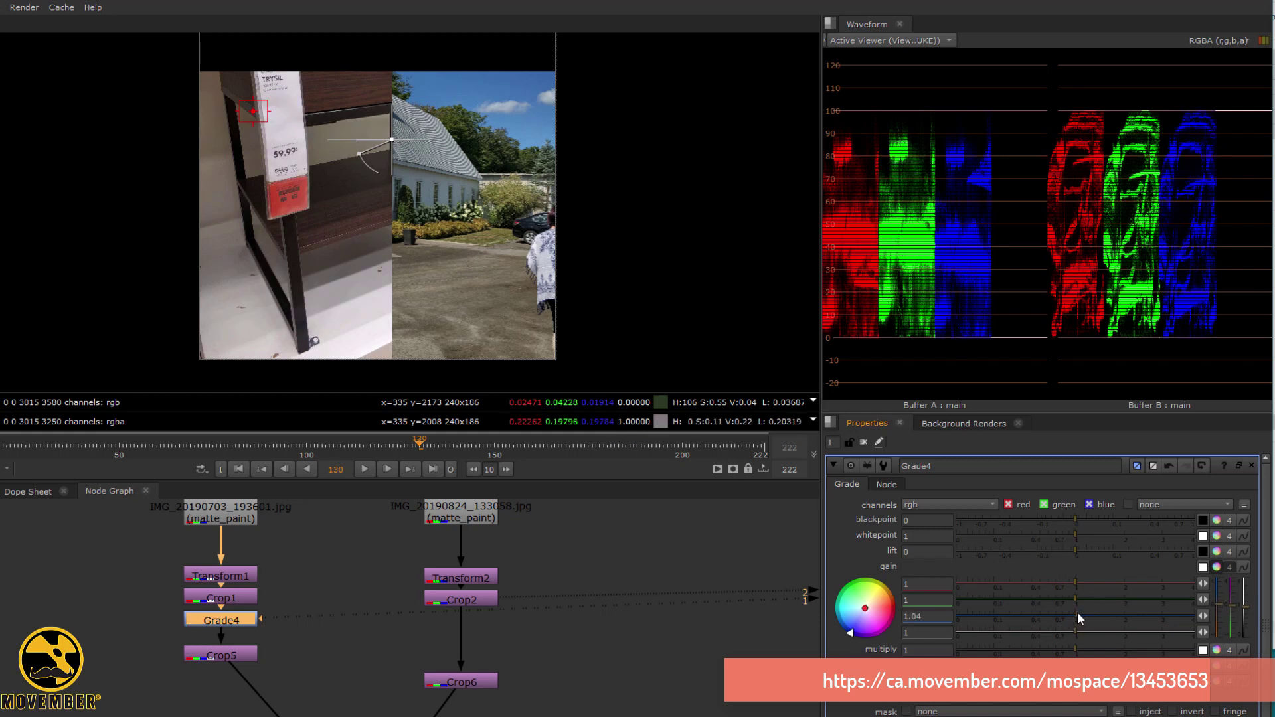
pyautogui.moveTo(1077, 612); pyautogui.dragTo(1074, 588)
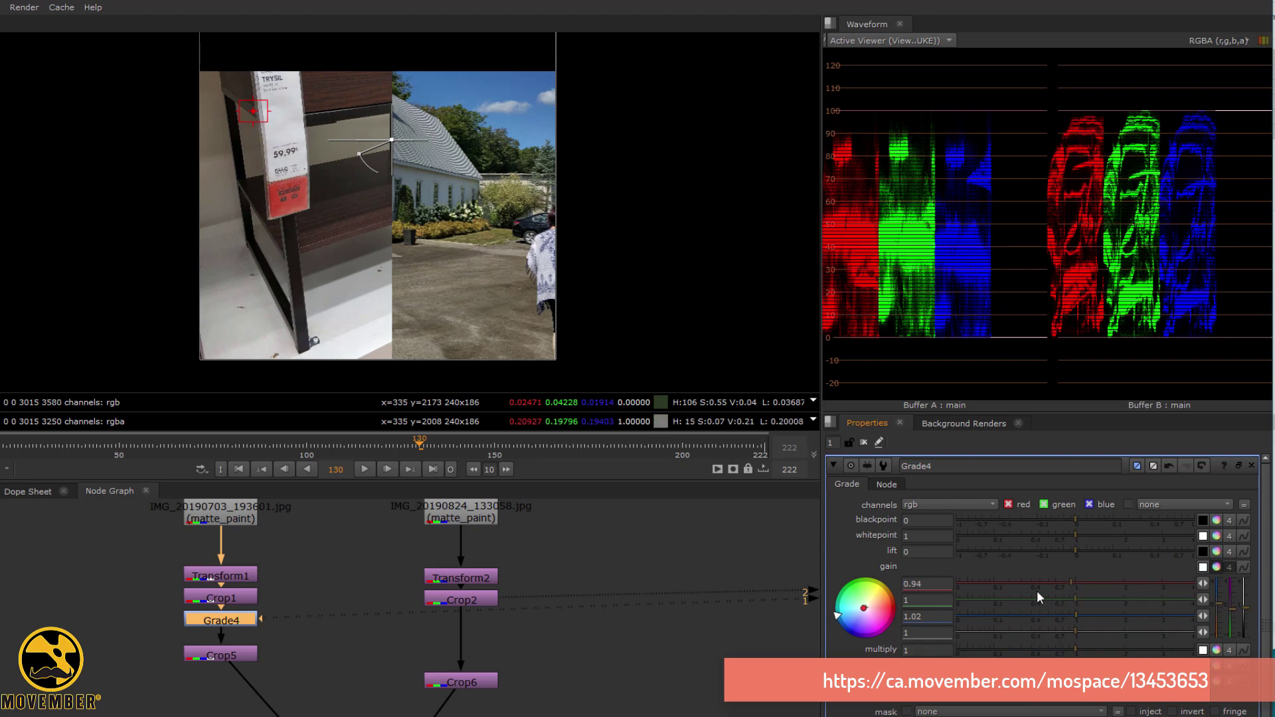
# Connect Crop1 to viewer input 1 and Grade4 to input 2, and compare the ungraded and graded photo with its waveforms, including close up.
pyautogui.click(234, 593)
pyautogui.press('1')
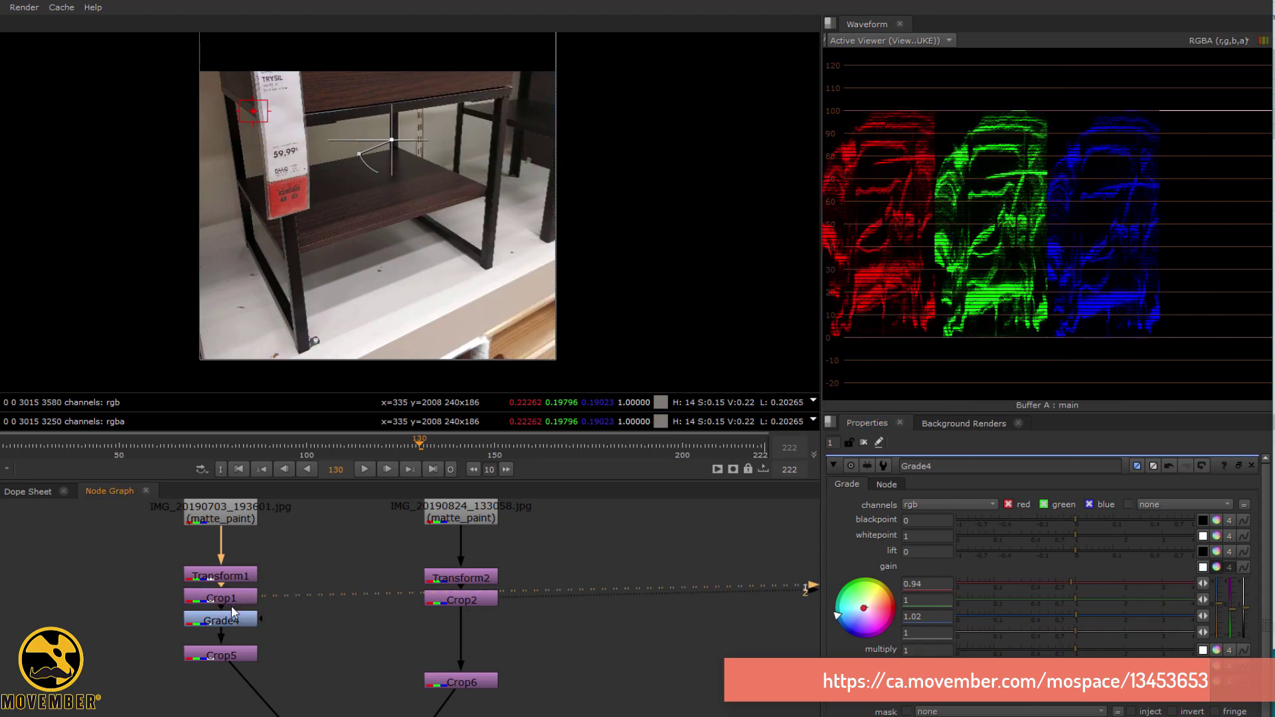
pyautogui.click(233, 623)
pyautogui.press('2')
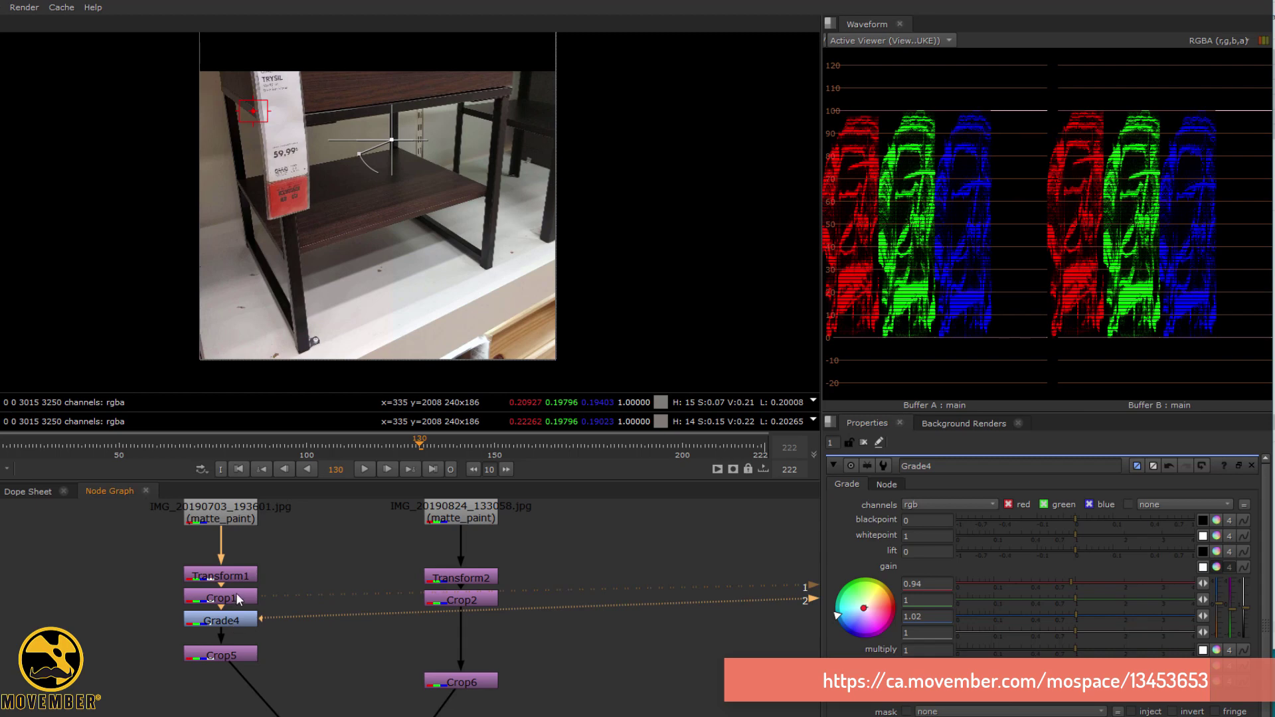
pyautogui.scroll(5, 421, 262)
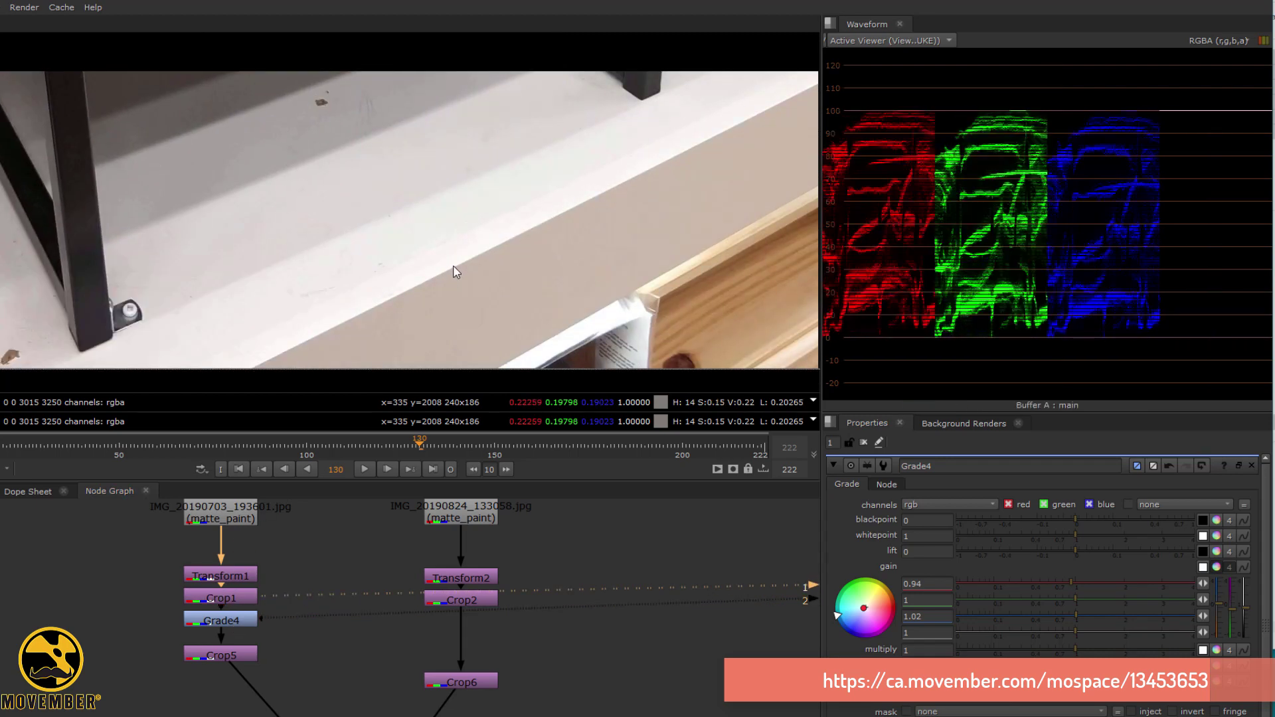
pyautogui.scroll(3, 636, 223)
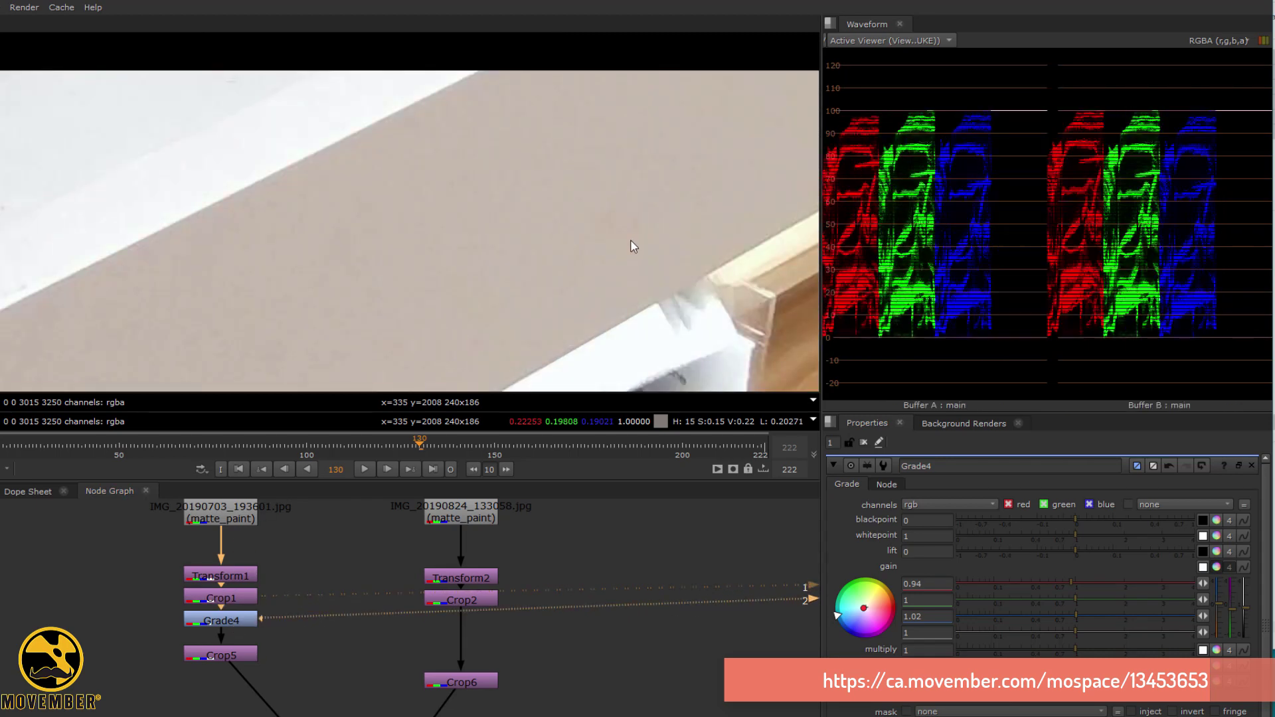
pyautogui.press('w')
pyautogui.press('w')
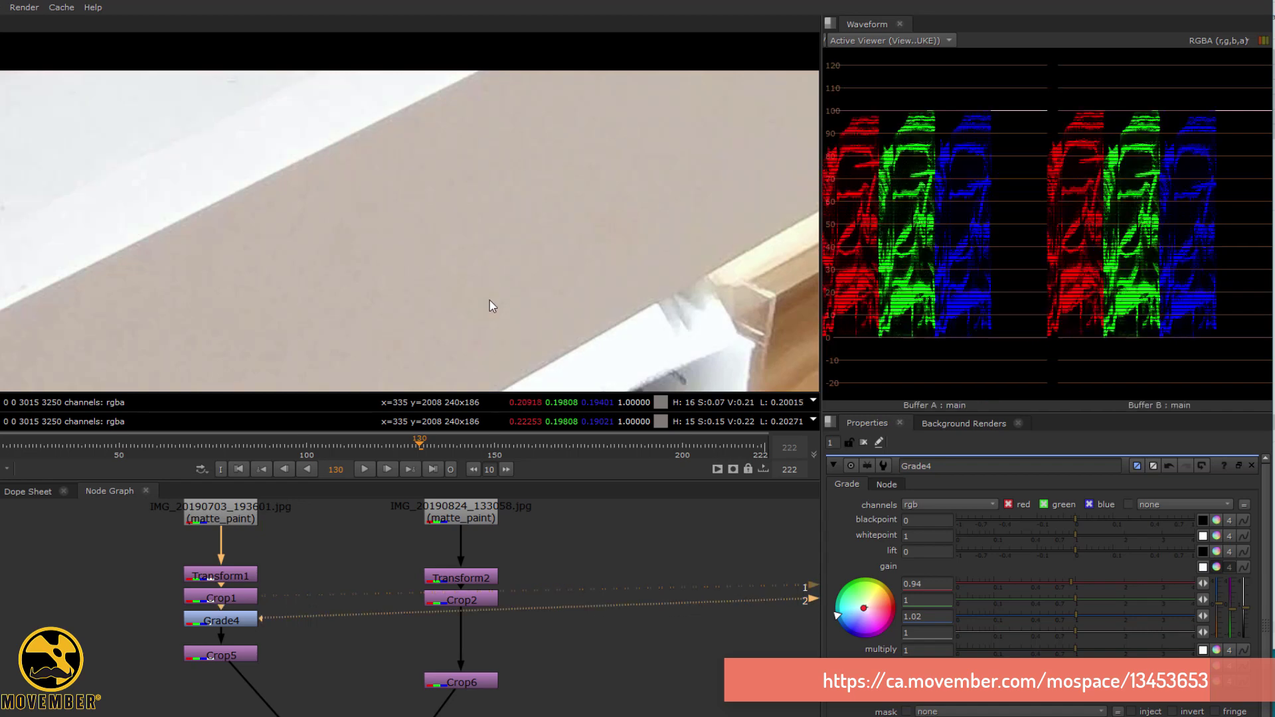
pyautogui.scroll(-5, 488, 262)
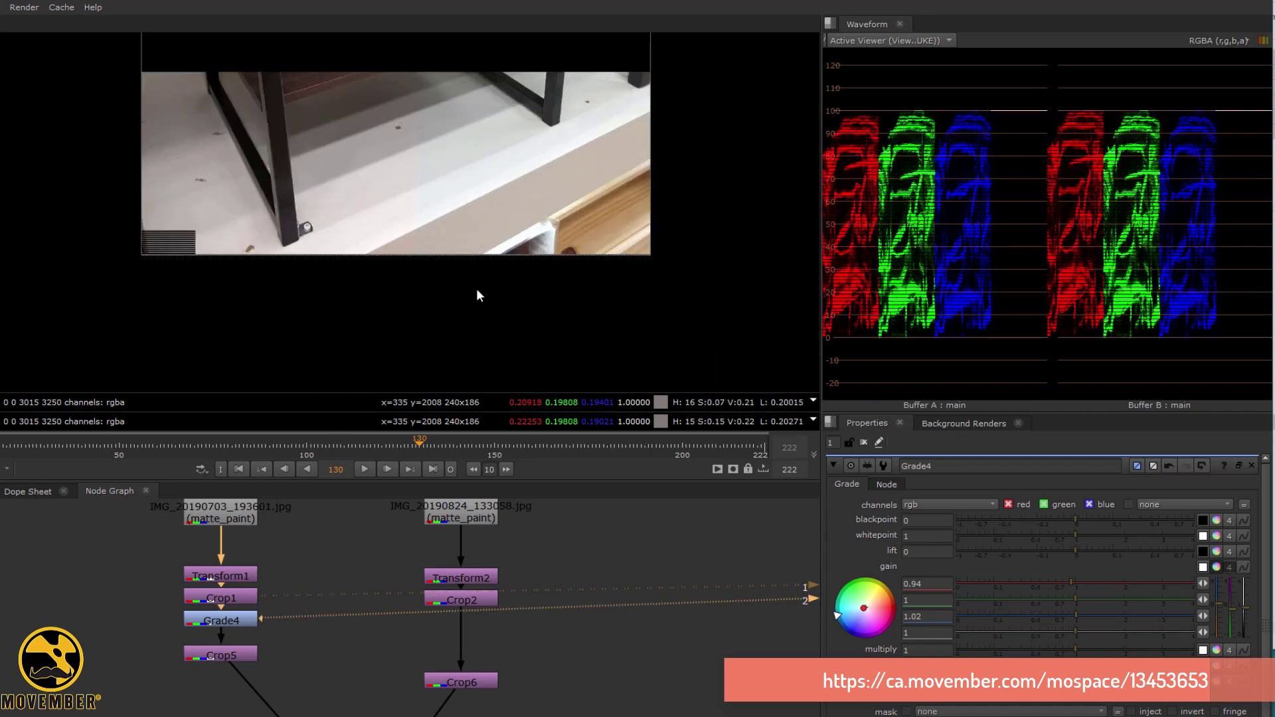
pyautogui.moveTo(372, 703); pyautogui.dragTo(349, 529, button='middle')
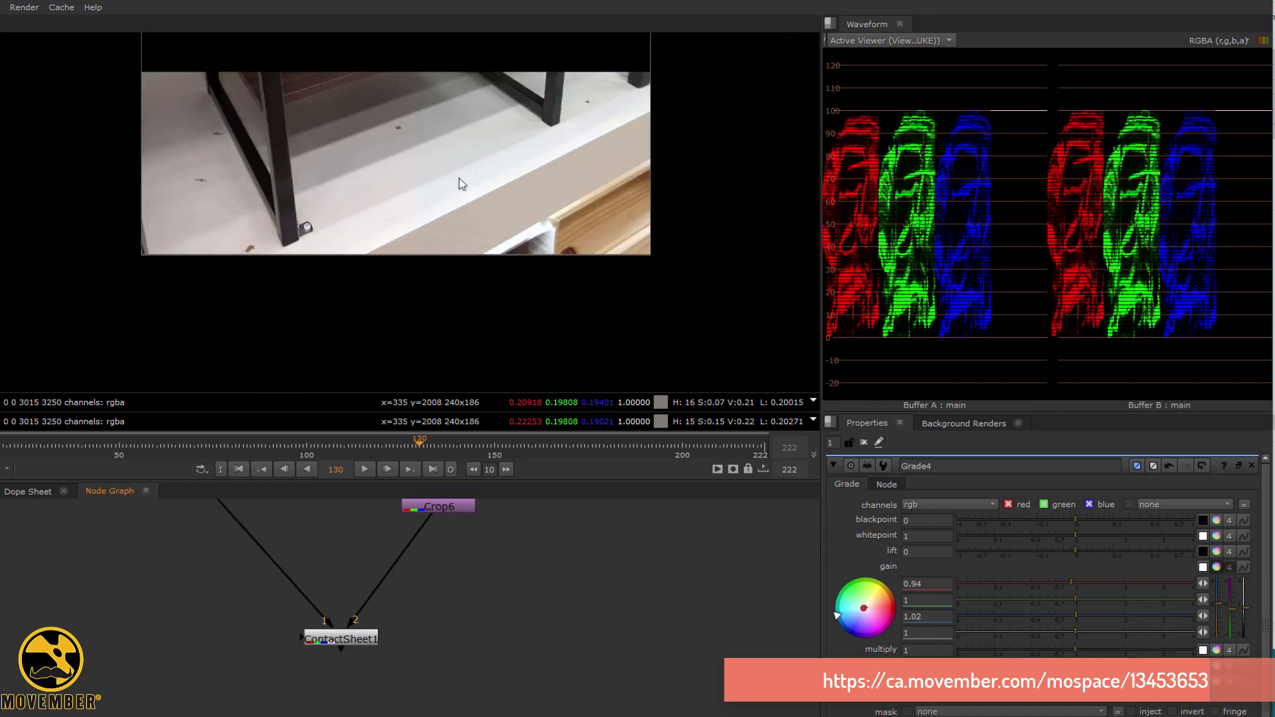
pyautogui.scroll(-3, 458, 177)
pyautogui.moveTo(417, 239); pyautogui.dragTo(373, 350, button='middle')
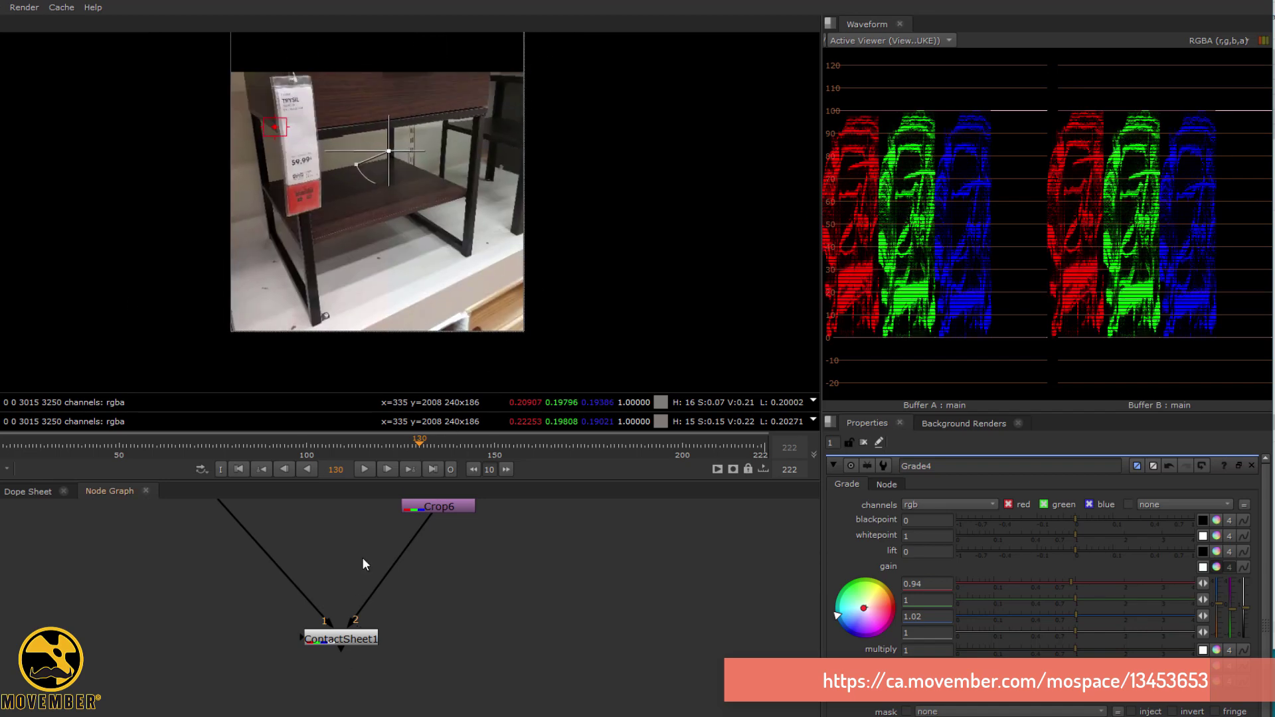
# View the Crop6 patch through viewer input 2 and the Crop5 patch through viewer input 1.
pyautogui.moveTo(409, 568); pyautogui.dragTo(406, 712, button='middle')
pyautogui.click(434, 655)
pyautogui.press('2')
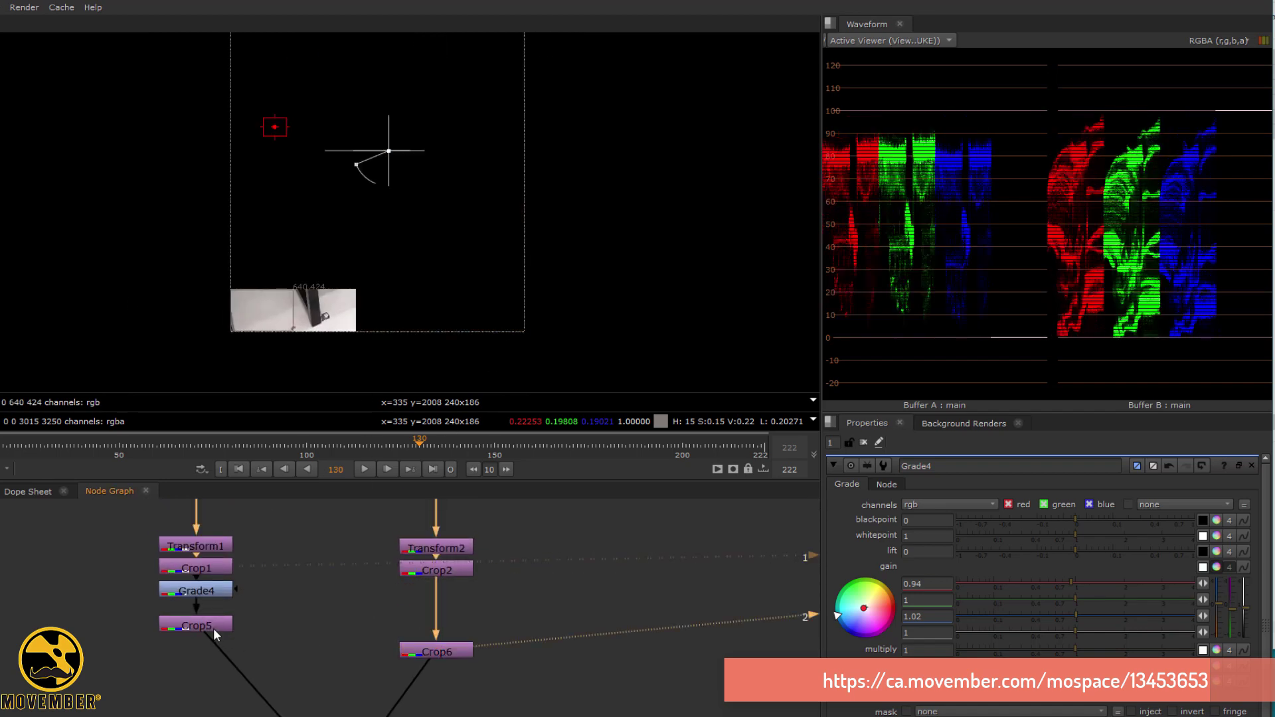
pyautogui.click(213, 627)
pyautogui.press('1')
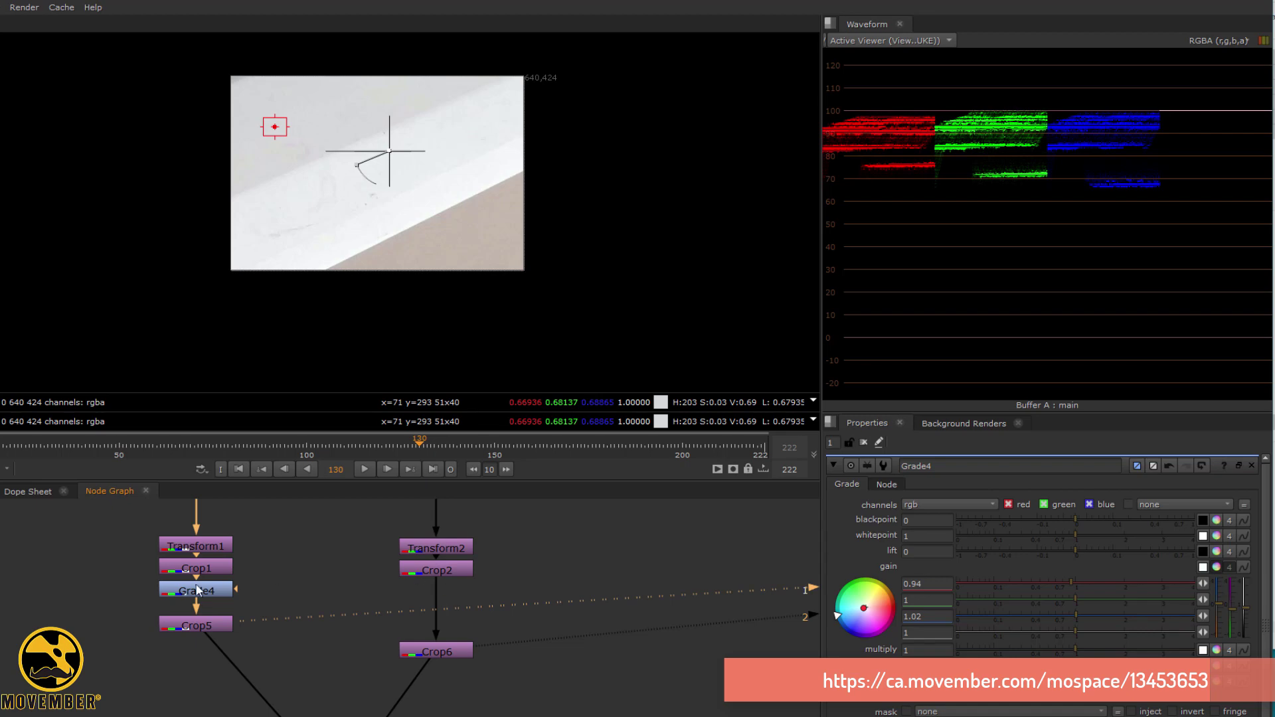
# Reconnect Grade4 to viewer input 1 and Crop2 to input 2, and delete the Grade4 node.
pyautogui.press('1')
pyautogui.click(425, 573)
pyautogui.press('2')
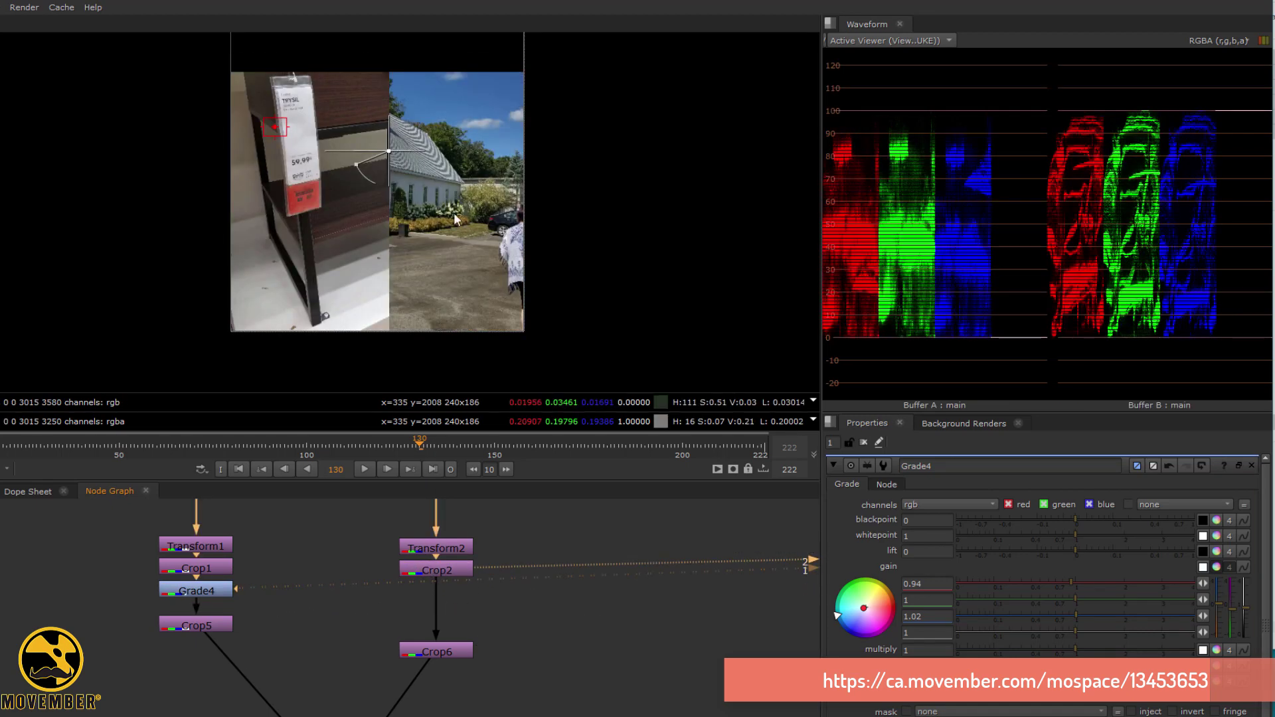
pyautogui.moveTo(483, 214); pyautogui.dragTo(408, 213, button='middle')
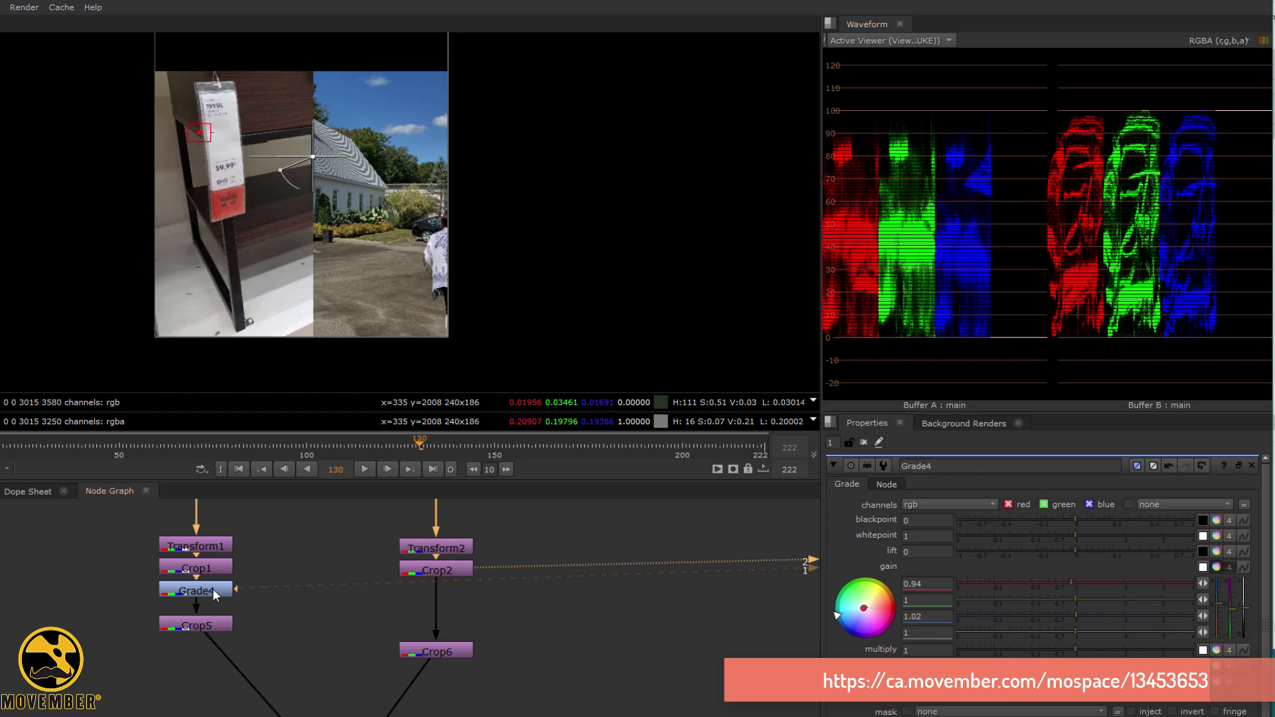
pyautogui.press('Delete')
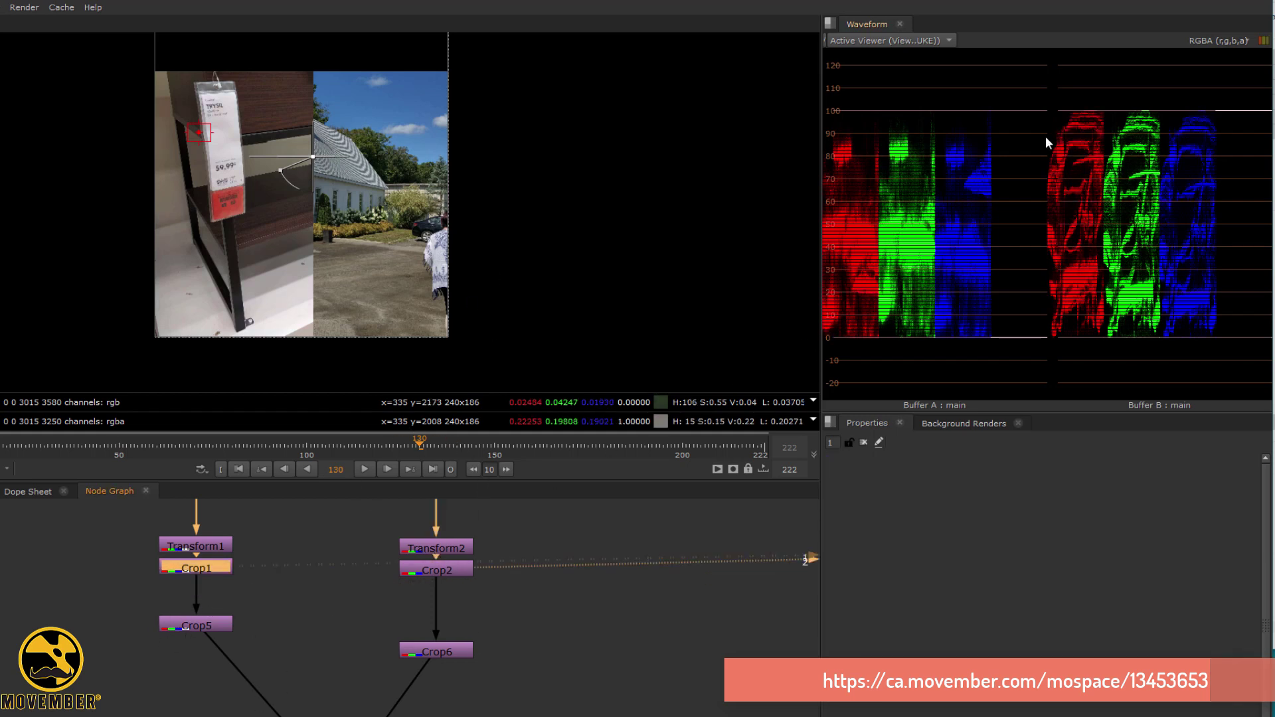
# Examine the Crop5 and Crop6 patches one after the other through viewer input 1, along with their waveforms.
pyautogui.moveTo(401, 691); pyautogui.dragTo(444, 565, button='middle')
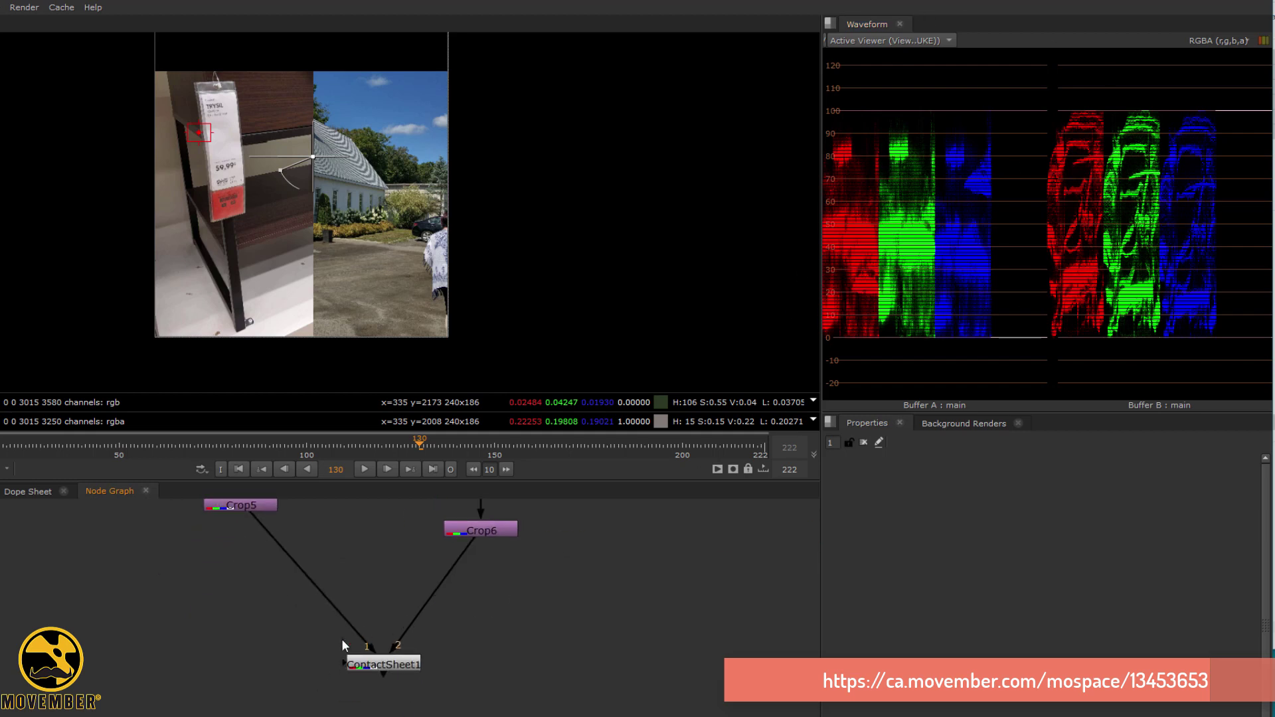
pyautogui.moveTo(236, 505); pyautogui.dragTo(222, 611, button='middle')
pyautogui.click(221, 611)
pyautogui.press('1')
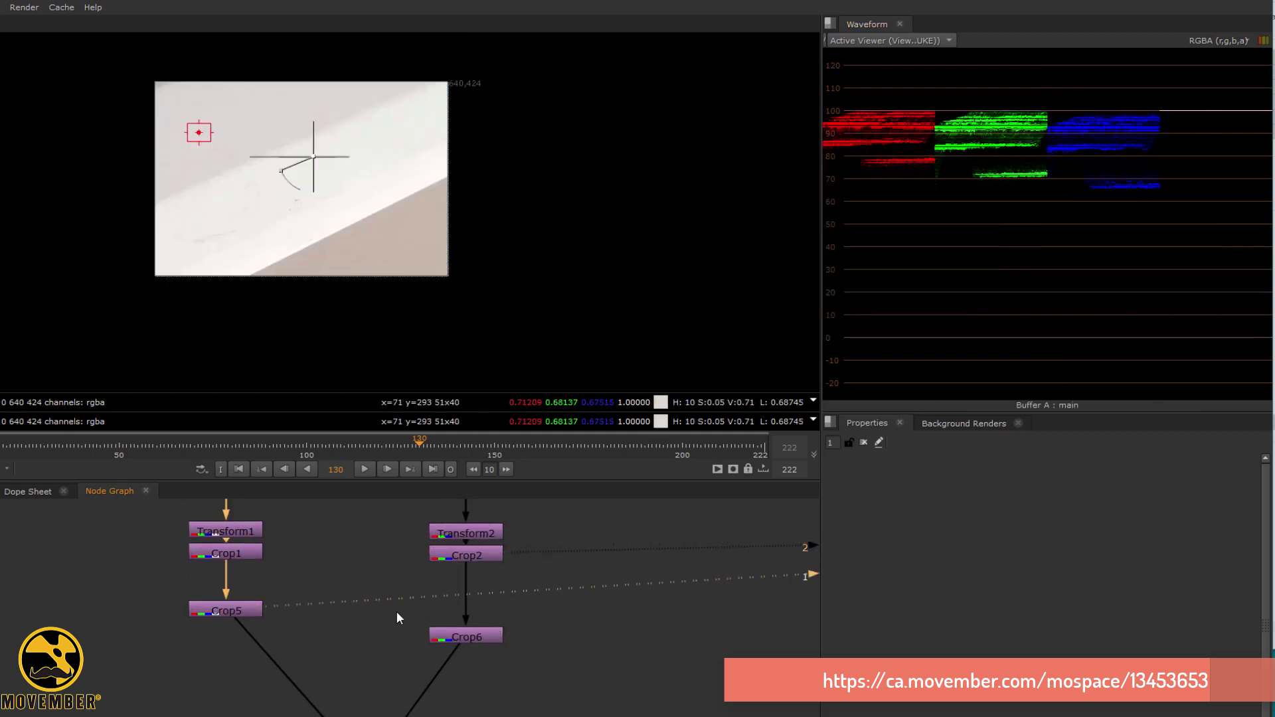
pyautogui.moveTo(467, 636); pyautogui.dragTo(466, 633)
pyautogui.press('1')
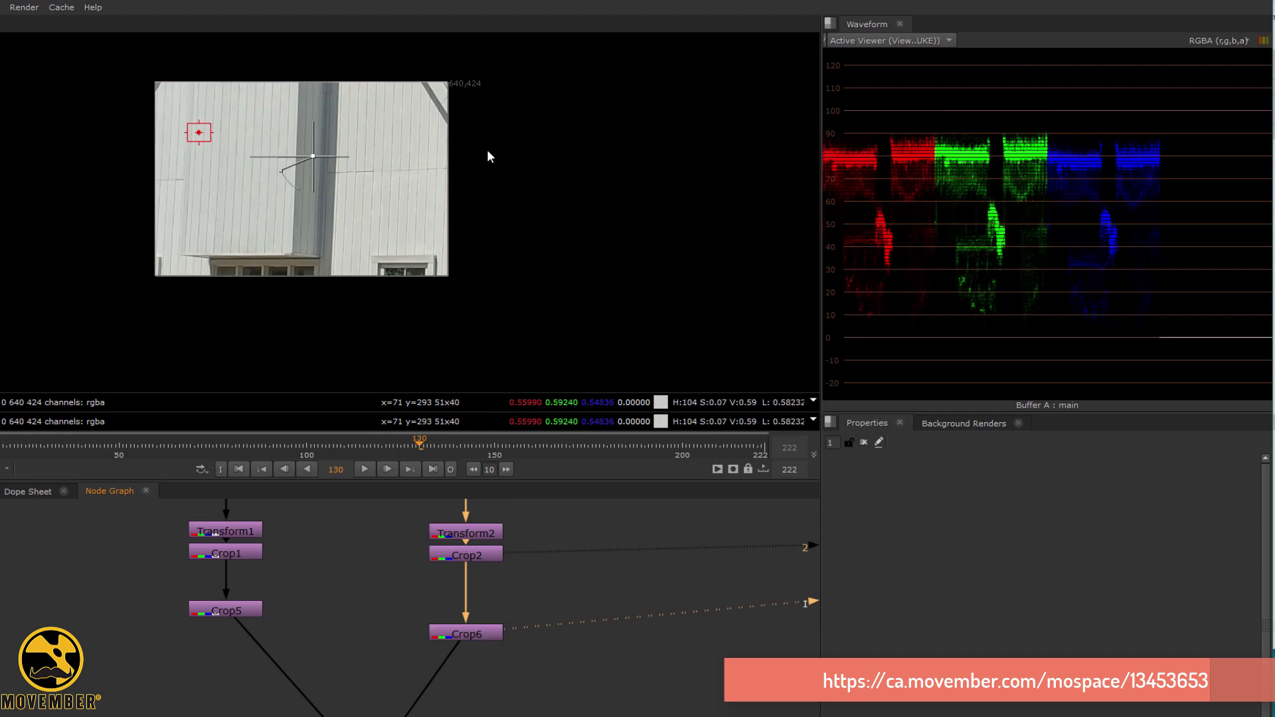
pyautogui.scroll(-2, 447, 271)
pyautogui.scroll(2, 469, 225)
pyautogui.moveTo(469, 224); pyautogui.dragTo(512, 268, button='middle')
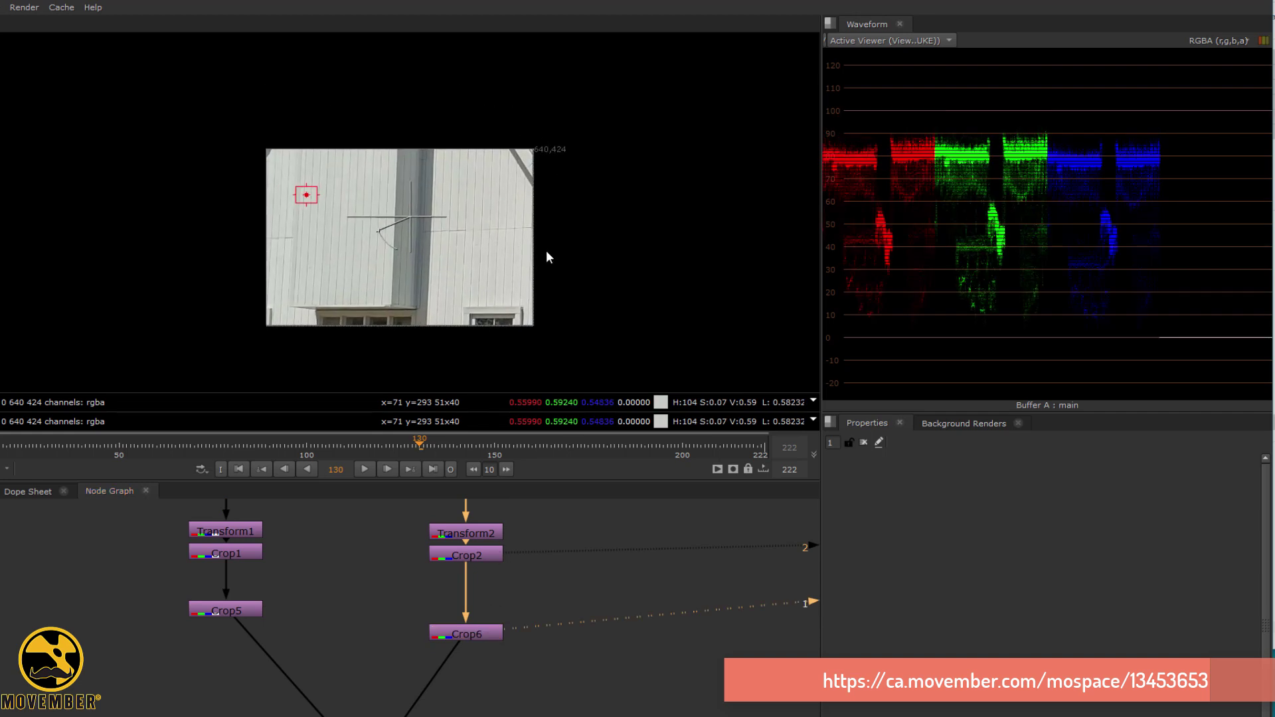
# Connect ContactSheet1 to viewer input 1 to show the two cropped white patches side by side.
pyautogui.click(243, 613)
pyautogui.click(367, 716)
pyautogui.press('1')
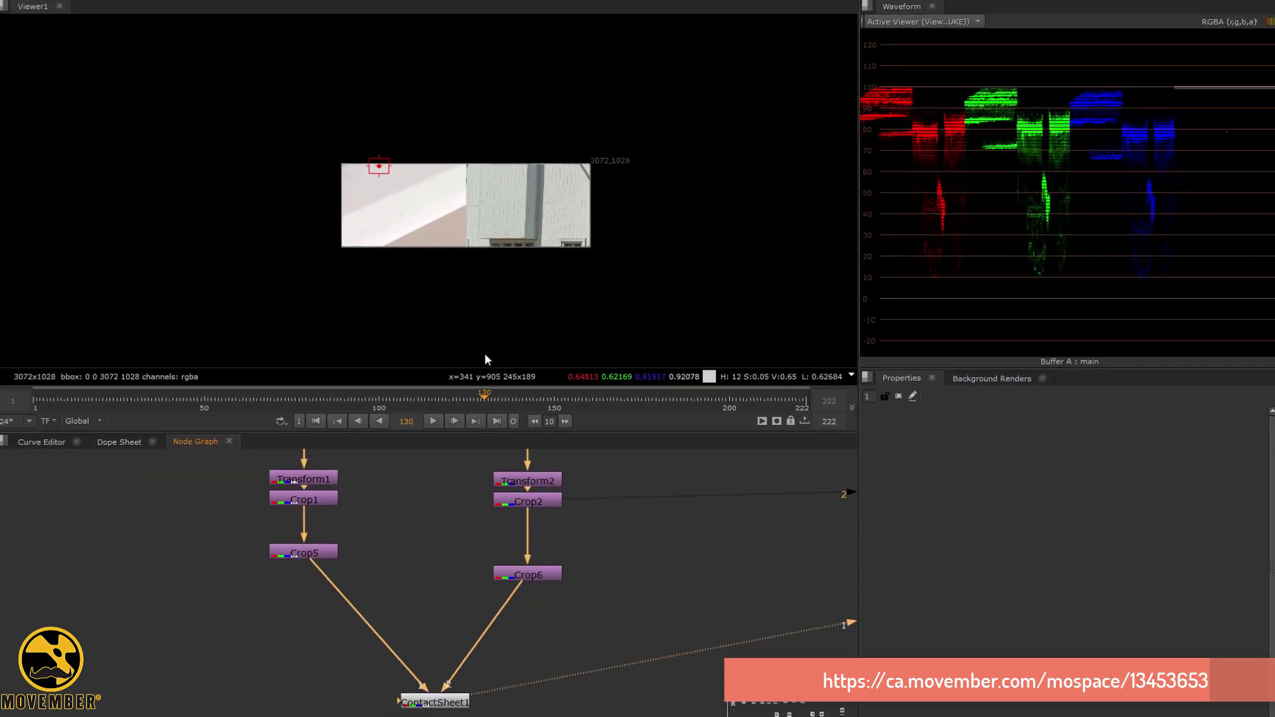
pyautogui.moveTo(543, 218); pyautogui.dragTo(554, 275, button='middle')
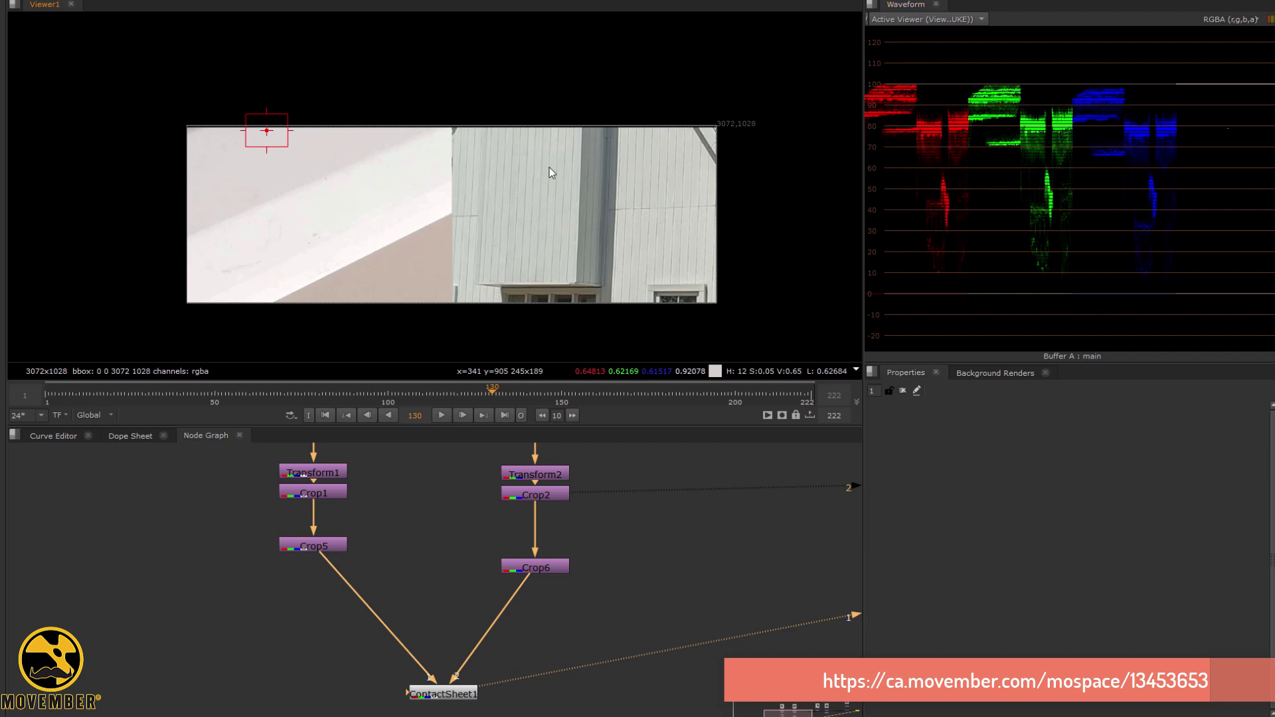
pyautogui.scroll(5, 505, 163)
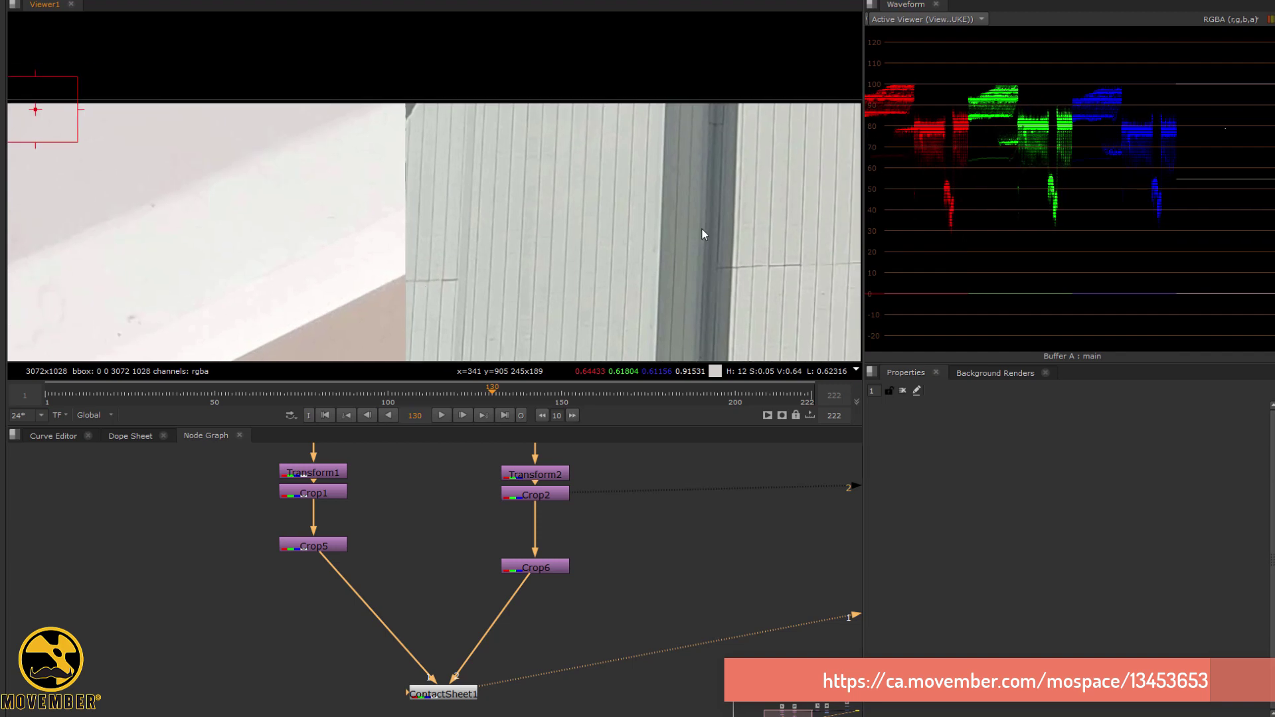
# Insert a Grade node between Crop1 and Crop5 with its gain set to 0.64 red, 0.72 green, 0.68 blue and 1.08 alpha.
pyautogui.click(552, 496)
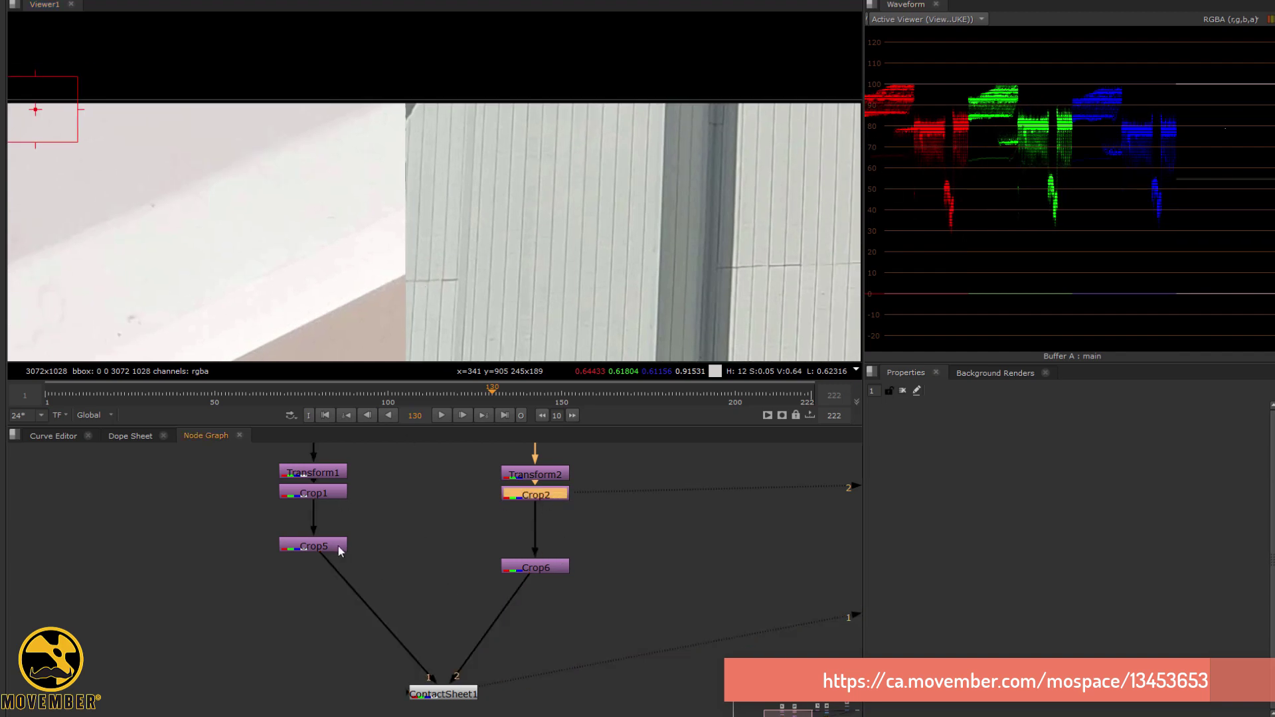
pyautogui.moveTo(338, 546); pyautogui.dragTo(338, 562)
pyautogui.click(334, 495)
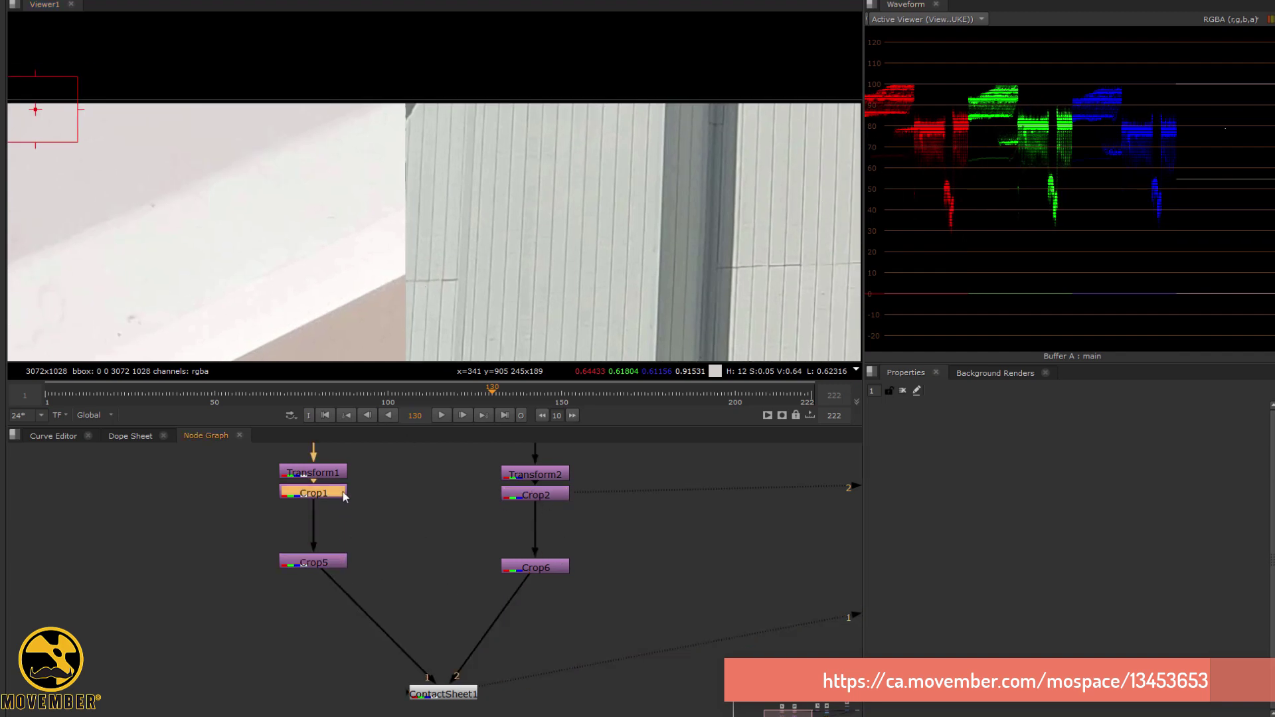
pyautogui.press('g')
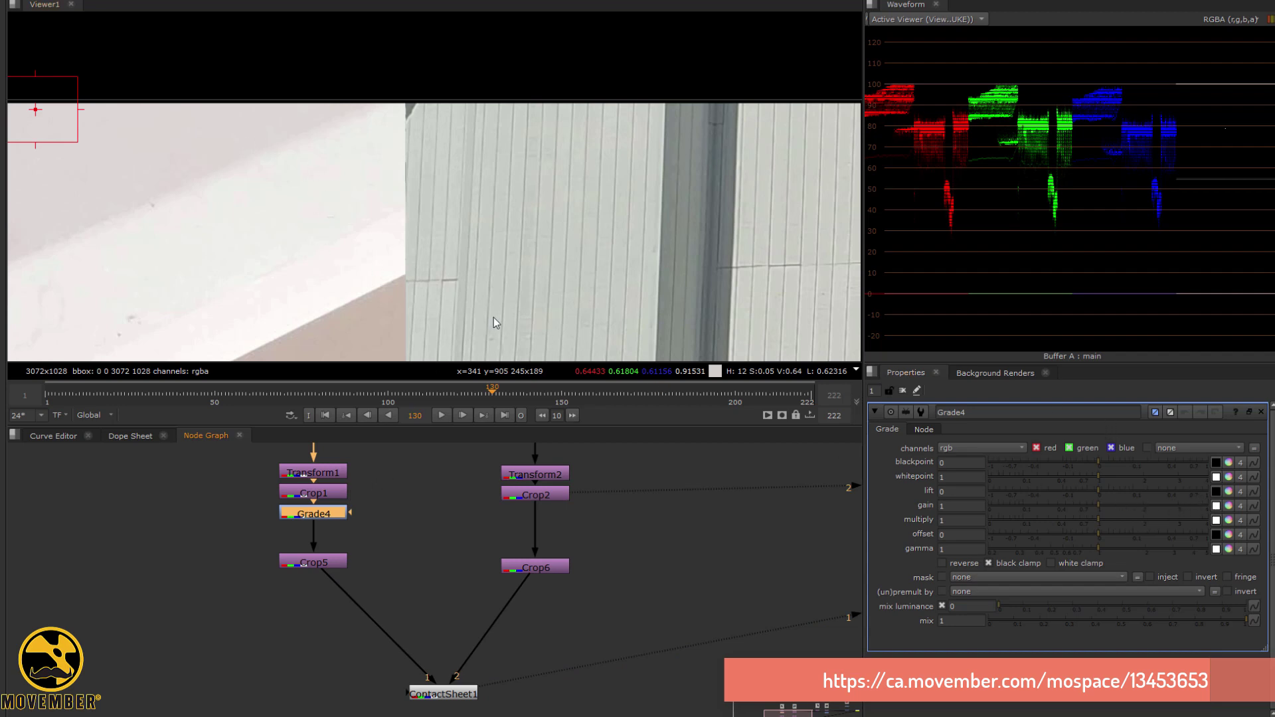
pyautogui.click(1230, 507)
pyautogui.moveTo(1094, 520); pyautogui.dragTo(1080, 559)
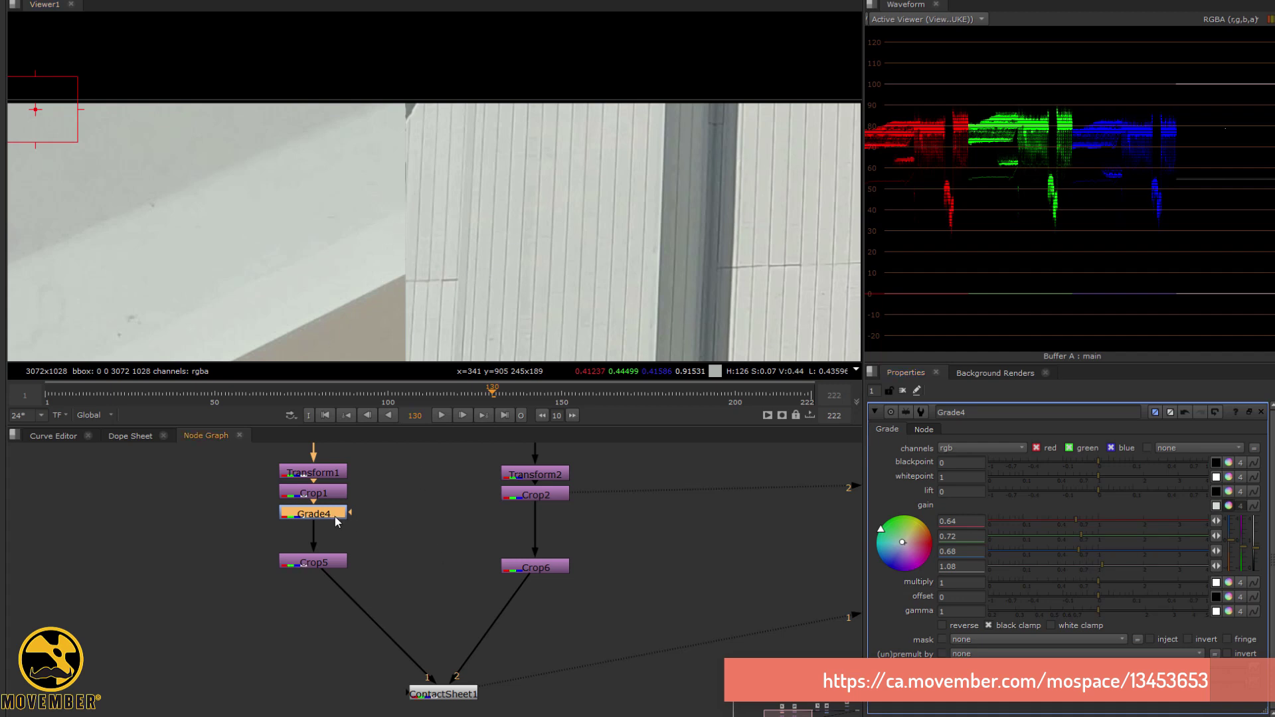
# Connect Grade4 to viewer input 1 and alternate it with Crop2 on input 2 to compare the white balance of both full photos.
pyautogui.press('1')
pyautogui.scroll(-5, 467, 249)
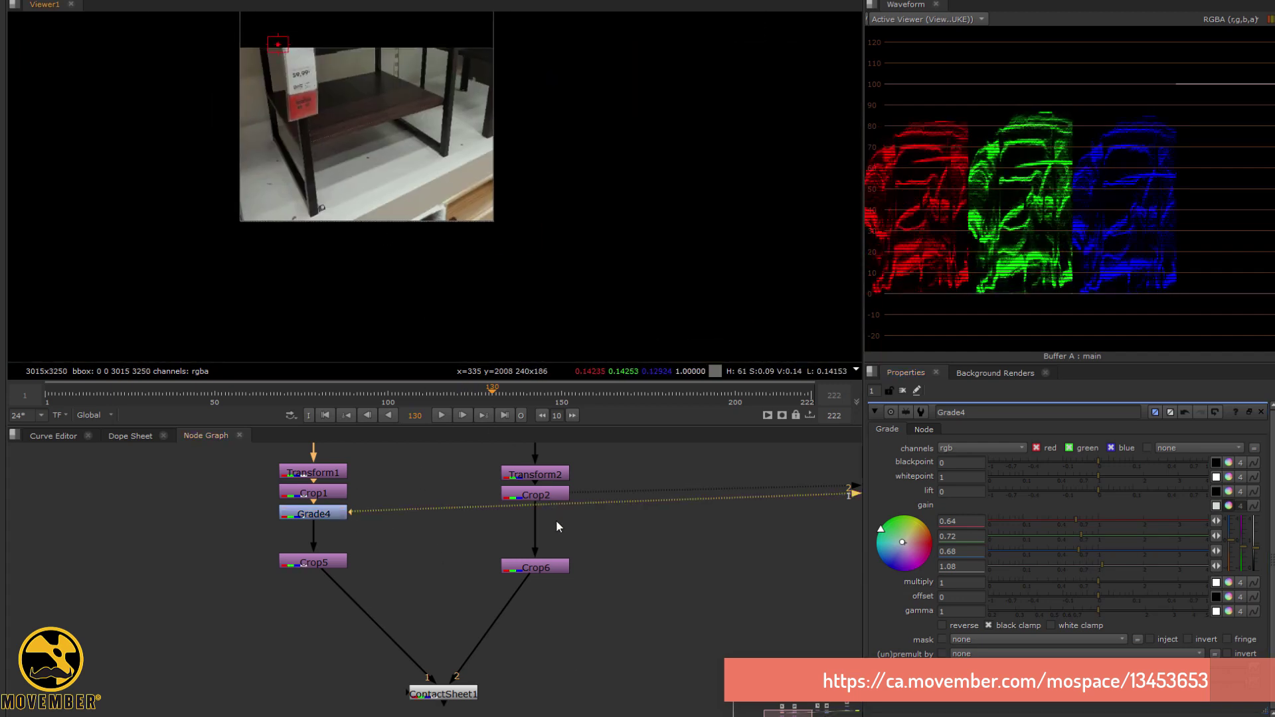
pyautogui.press('2')
pyautogui.press('1')
pyautogui.press('2')
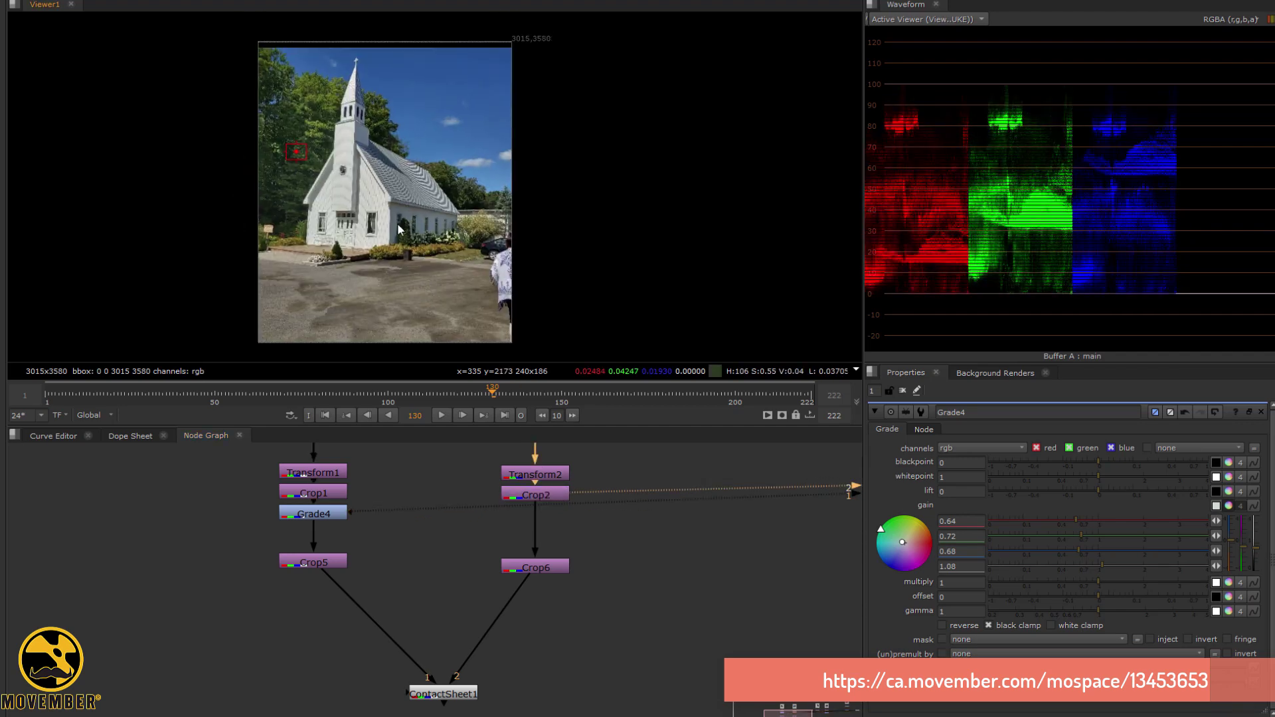
pyautogui.press('1')
pyautogui.scroll(2, 340, 112)
pyautogui.press('2')
pyautogui.press('1')
pyautogui.press('2')
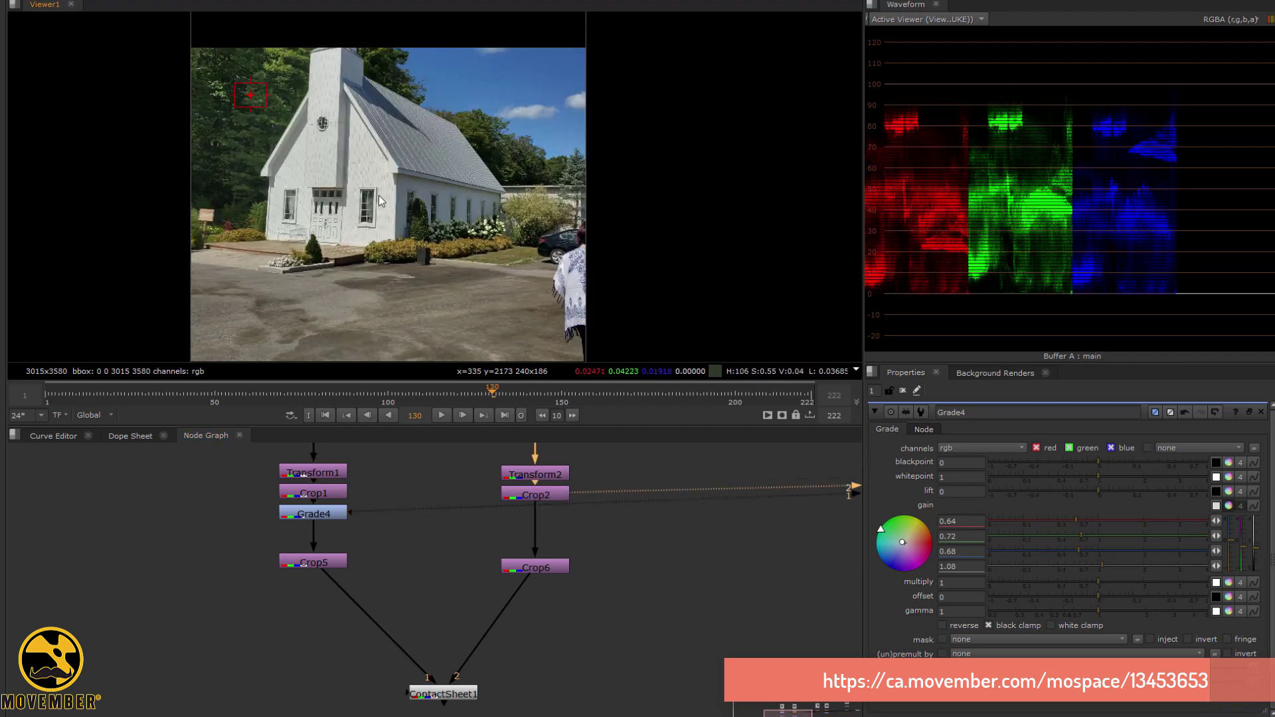
pyautogui.press('1')
pyautogui.press('2')
pyautogui.press('1')
pyautogui.press('2')
pyautogui.press('1')
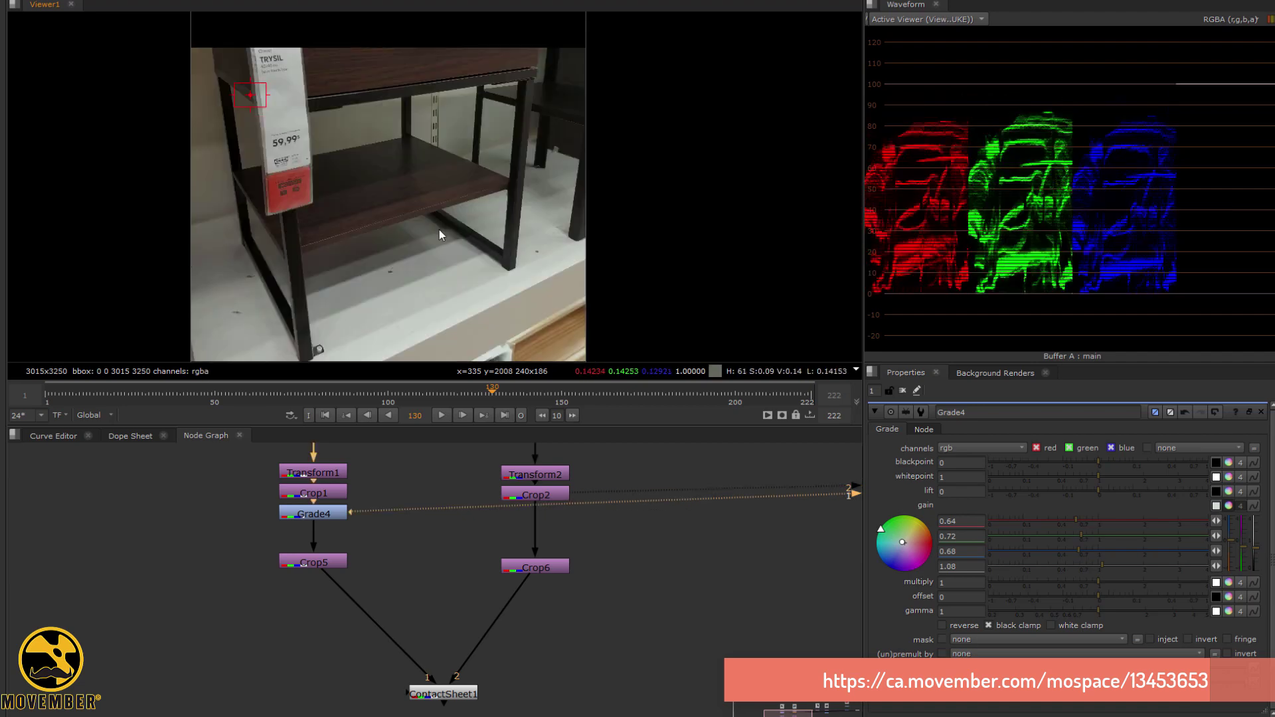
pyautogui.press('2')
pyautogui.press('1')
pyautogui.press('2')
pyautogui.scroll(-3, 451, 219)
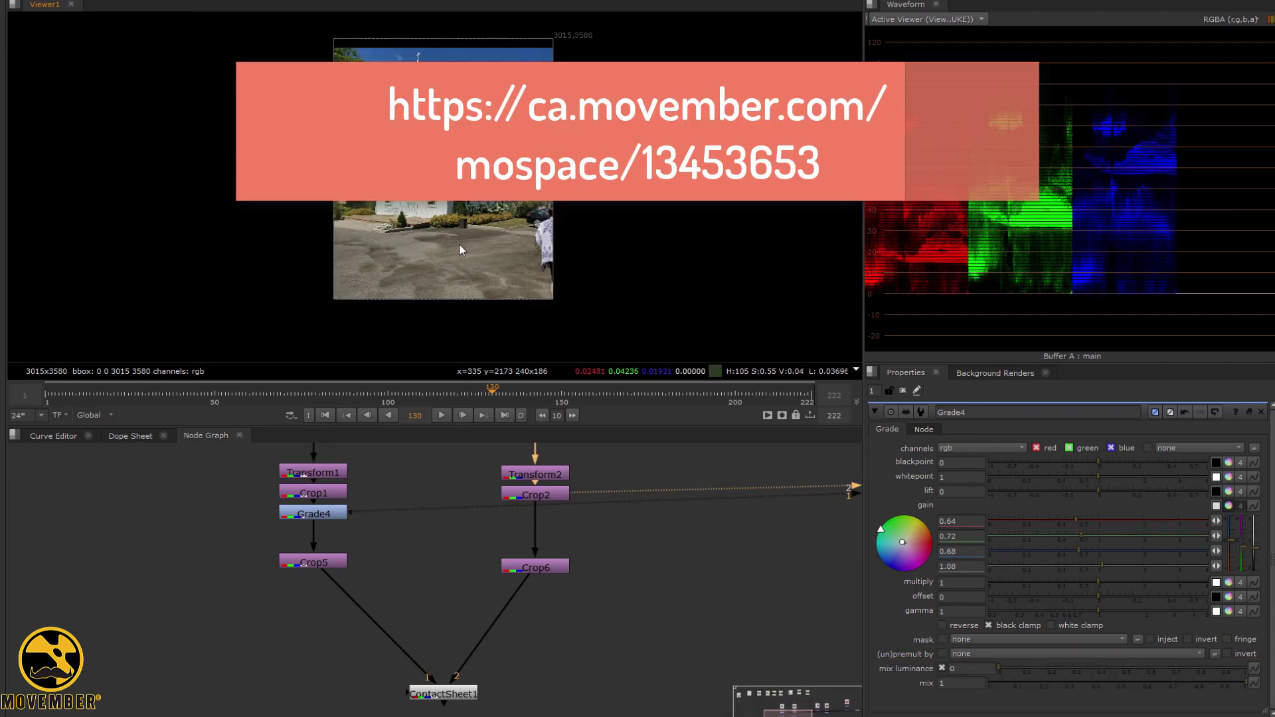